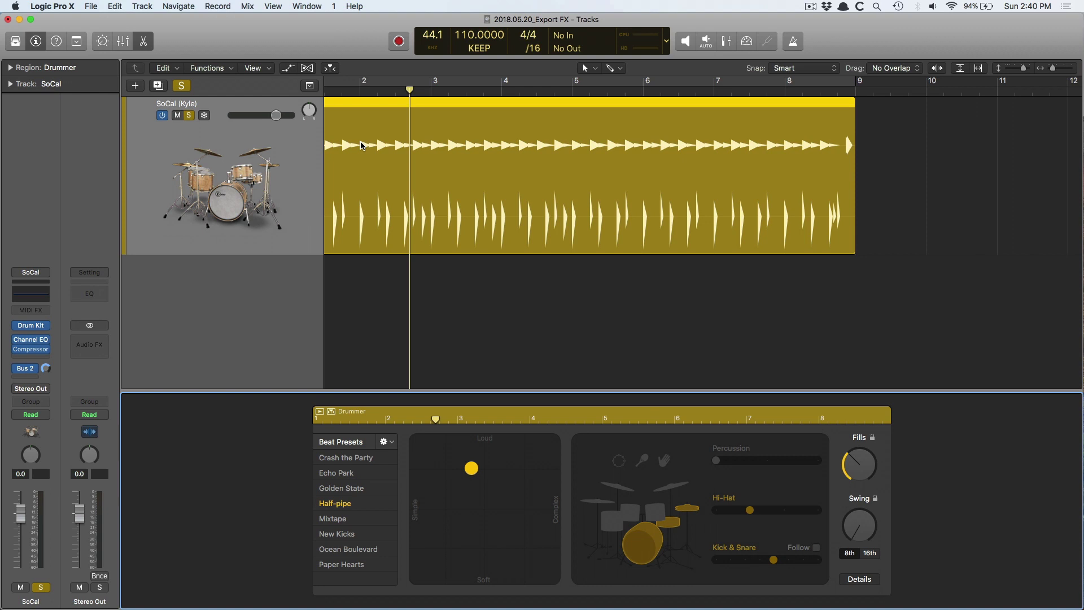
- Show the Bus 2 reverb aux strip beside SoCal, briefly bypass the send, then close the Drummer editor
{"action": "left_click", "coordinate": [34, 369]}
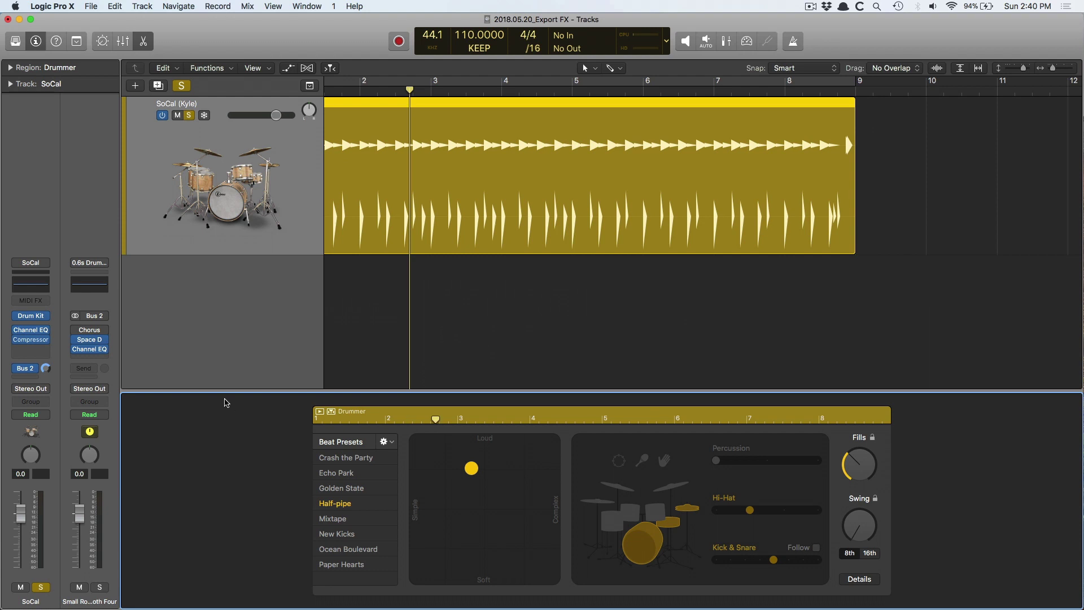
{"action": "left_click", "coordinate": [17, 371]}
{"action": "left_click", "coordinate": [18, 371]}
{"action": "key", "text": "e"}
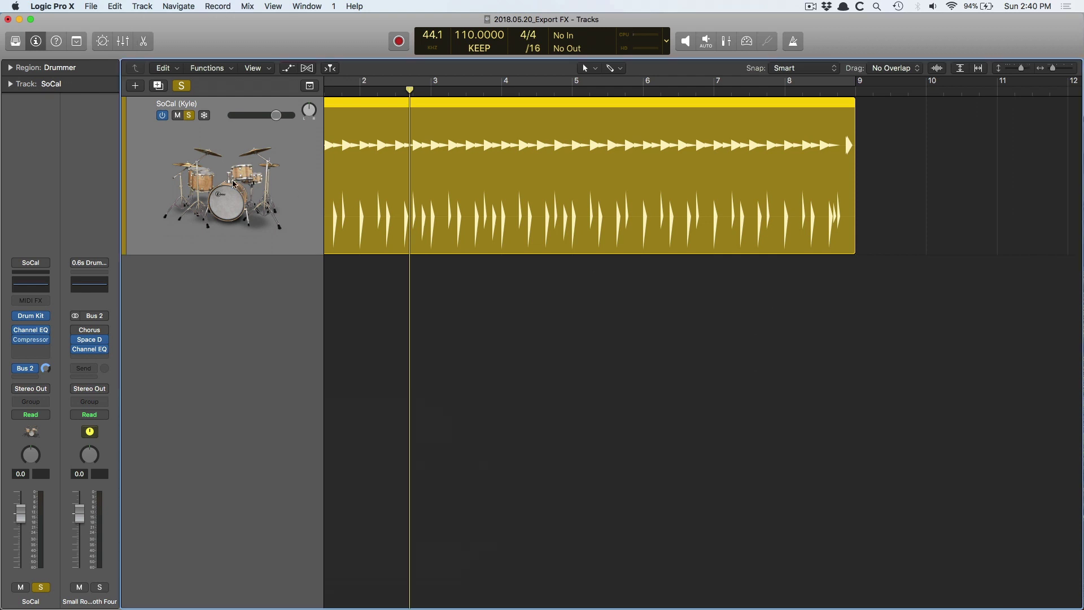
- In an enlarged Mixer, select the Bus 2 aux strip and create its Small Room/0.6s Drum Booth Four track
{"action": "key", "text": "x"}
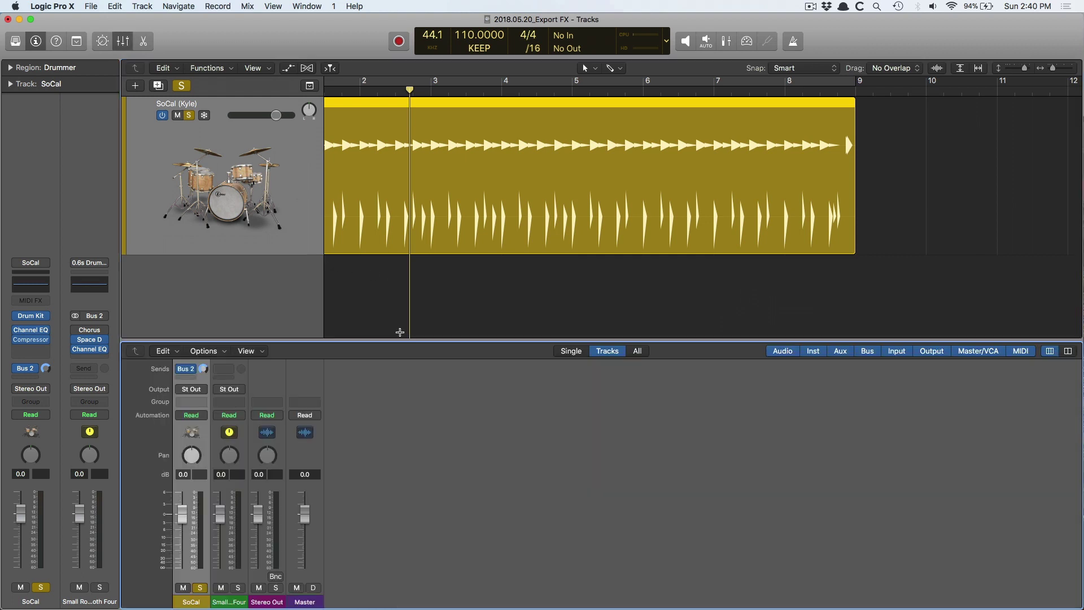
{"action": "left_click_drag", "start_coordinate": [397, 338], "coordinate": [396, 287]}
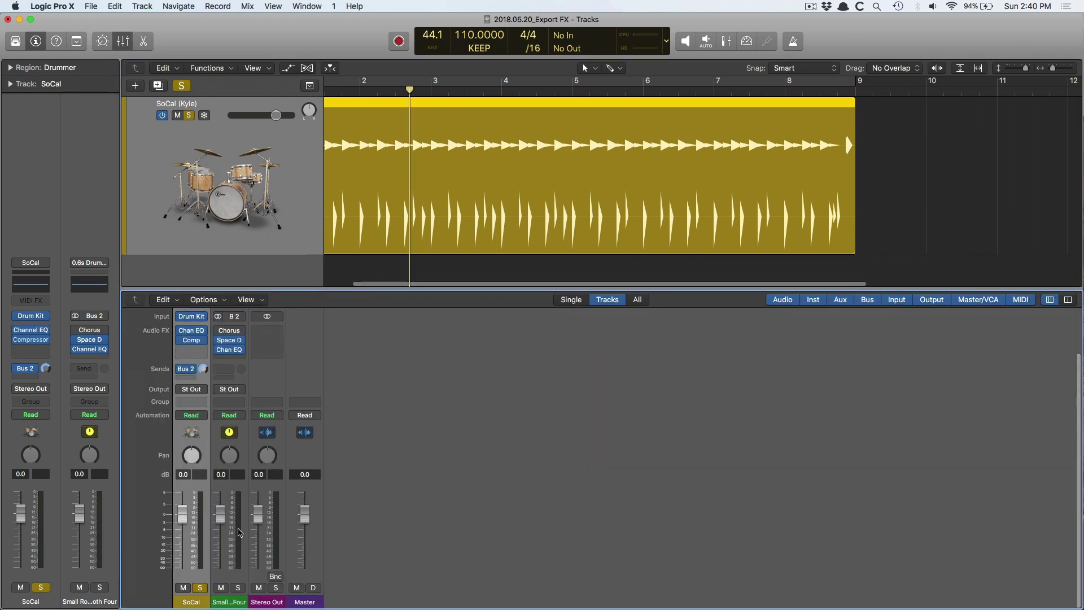
{"action": "left_click", "coordinate": [230, 605]}
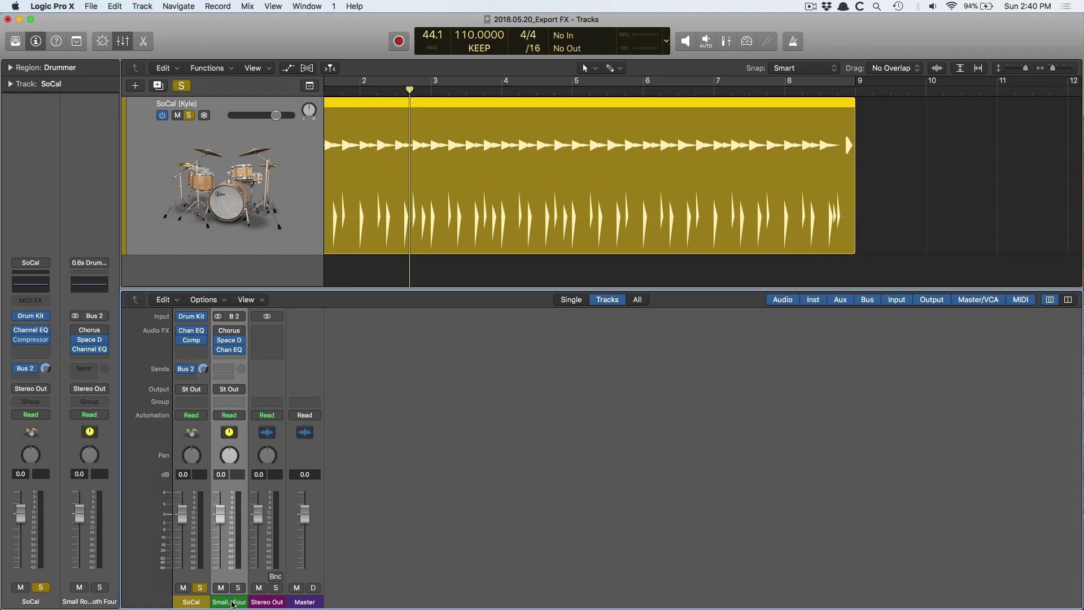
{"action": "mouse_move", "coordinate": [218, 341]}
{"action": "left_click", "coordinate": [212, 301]}
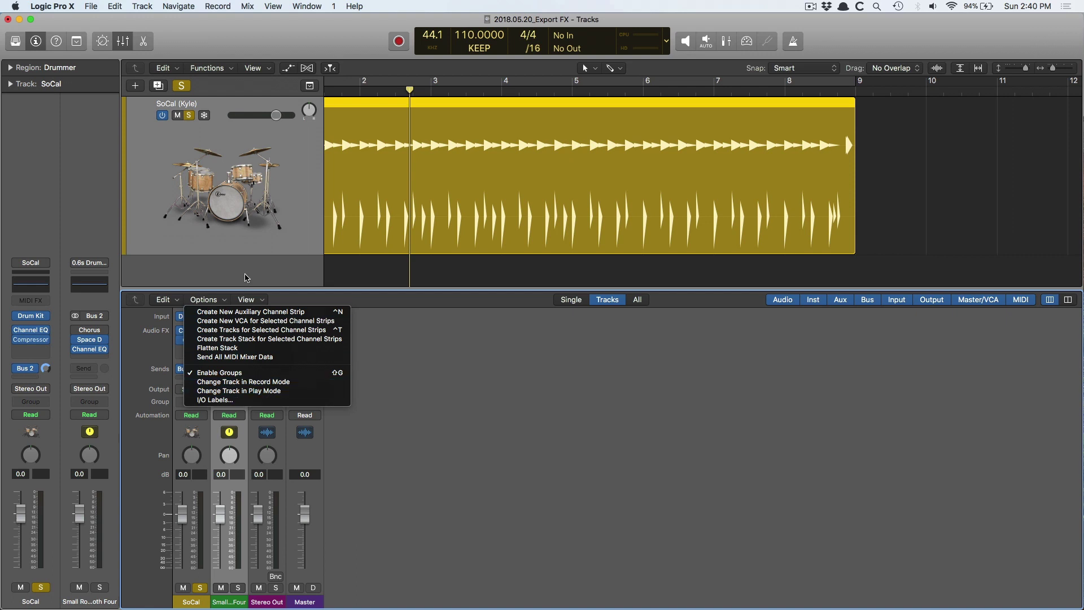
{"action": "left_click", "coordinate": [542, 339]}
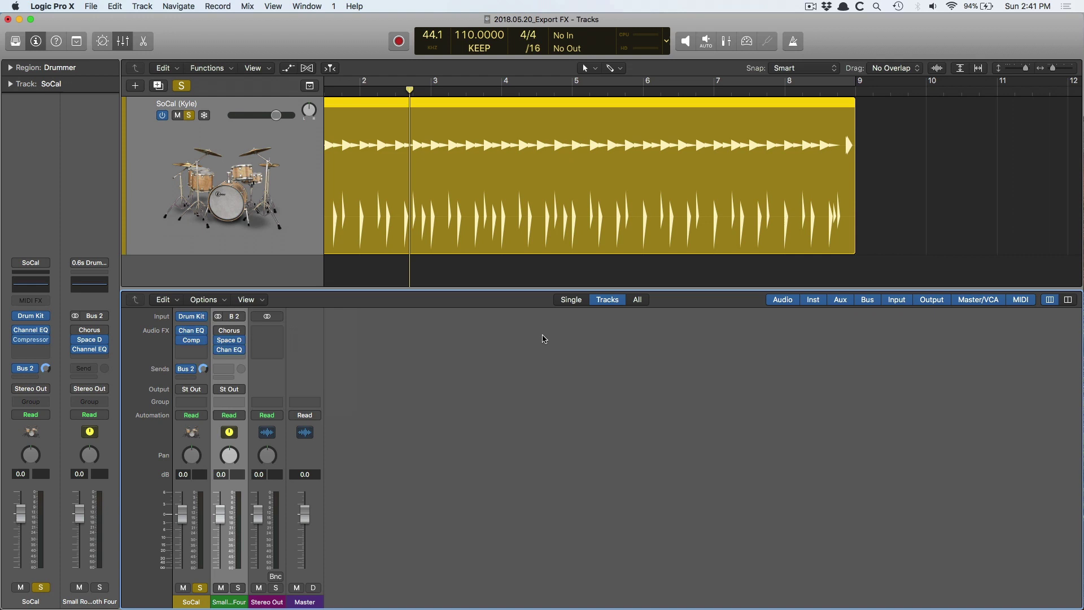
{"action": "key", "text": "ctrl+t"}
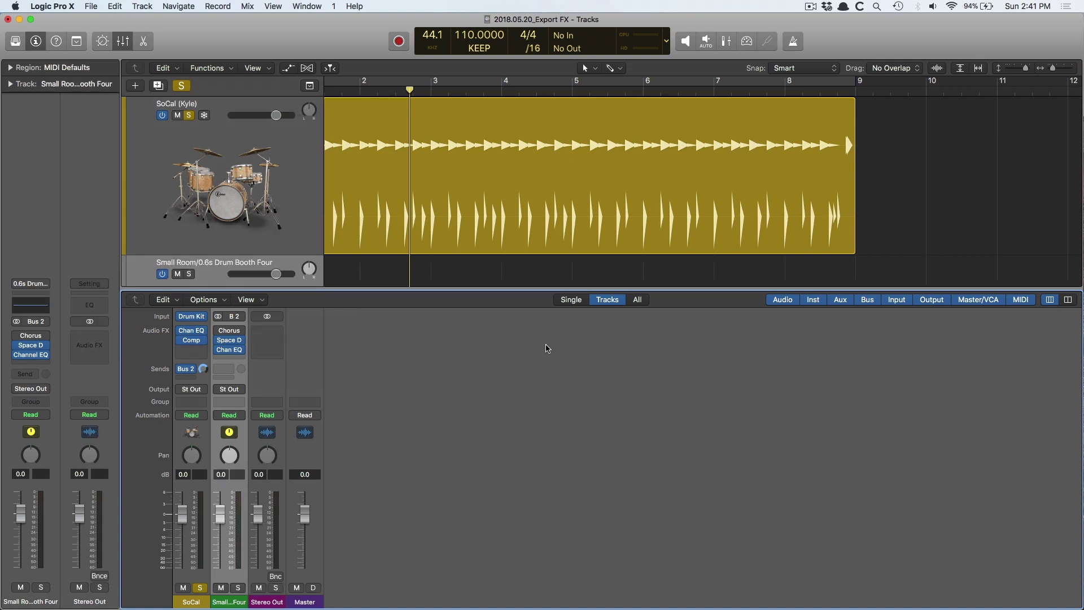
- Close the Mixer, unsolo SoCal, and play the project from the start
{"action": "key", "text": "x"}
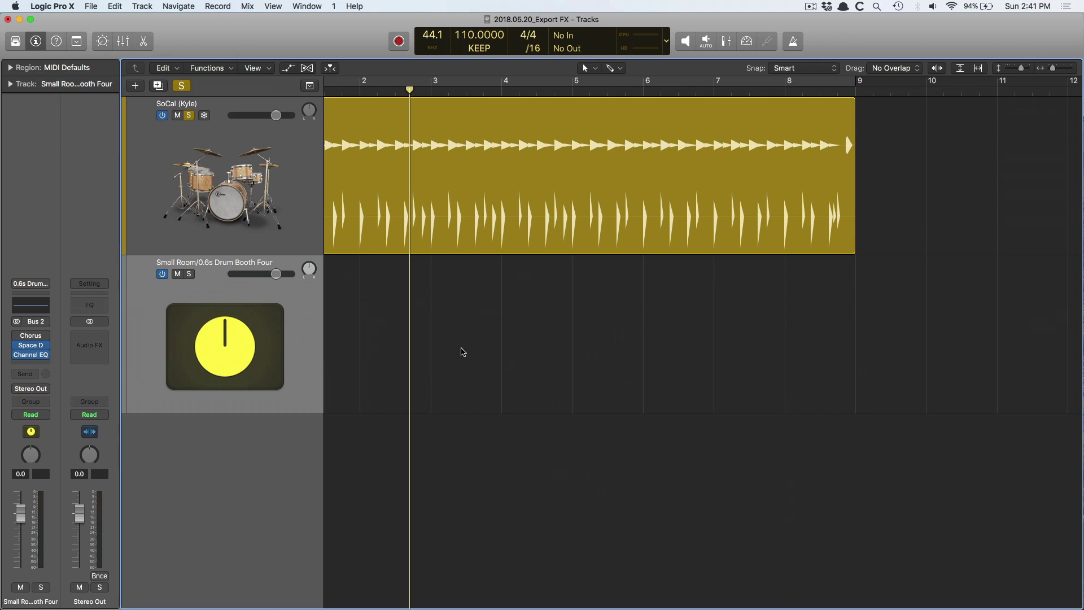
{"action": "key", "text": "Return"}
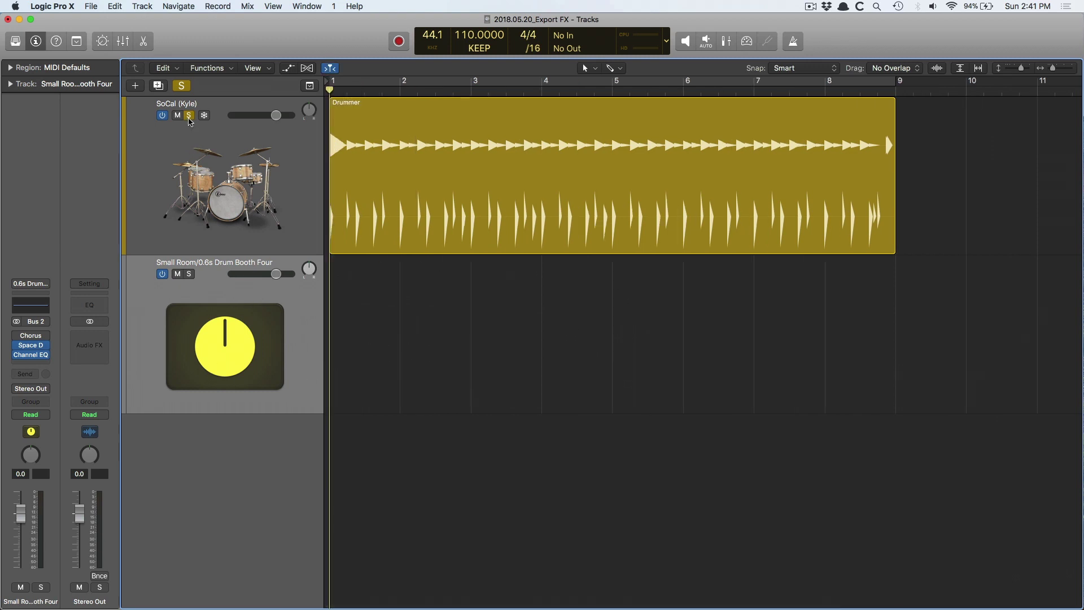
{"action": "left_click", "coordinate": [189, 115]}
{"action": "key", "text": "space"}
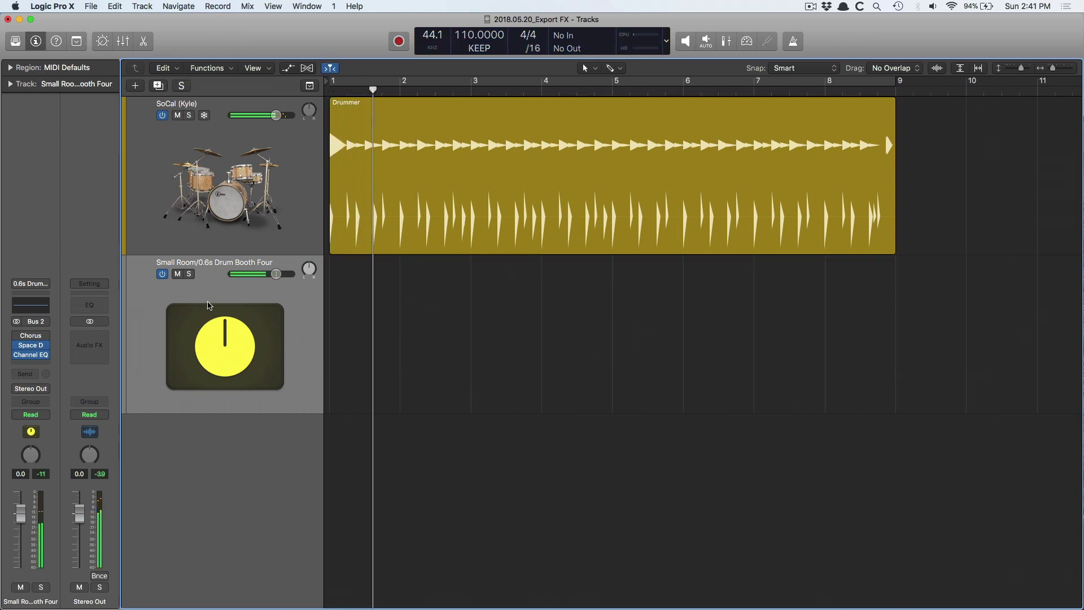
{"action": "left_click", "coordinate": [199, 198]}
- Solo the Small Room reverb track, listen to it, then unsolo it
{"action": "left_click", "coordinate": [181, 351]}
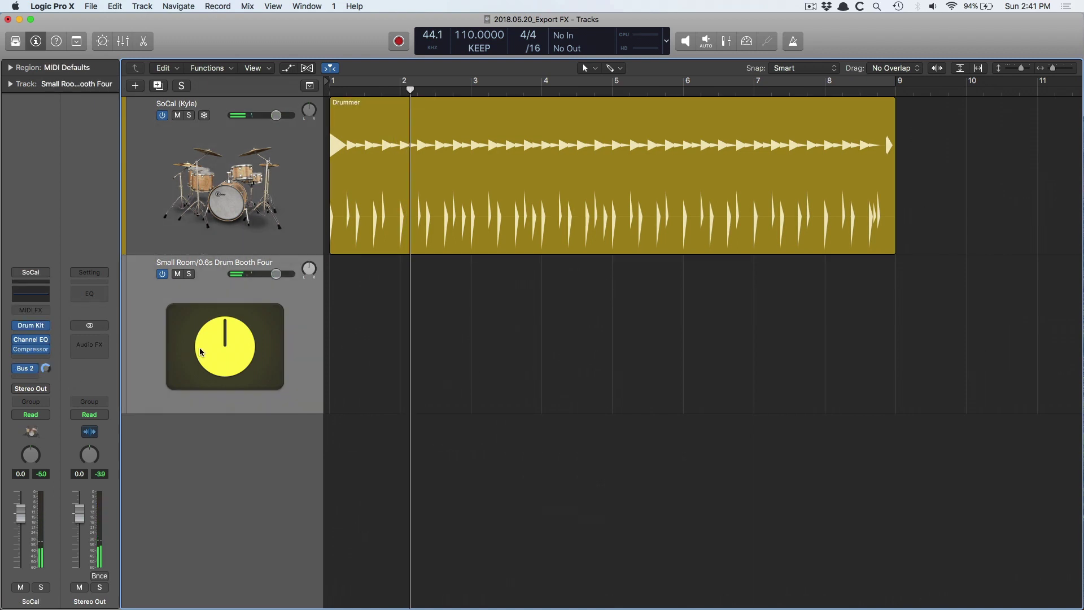
{"action": "left_click", "coordinate": [191, 274]}
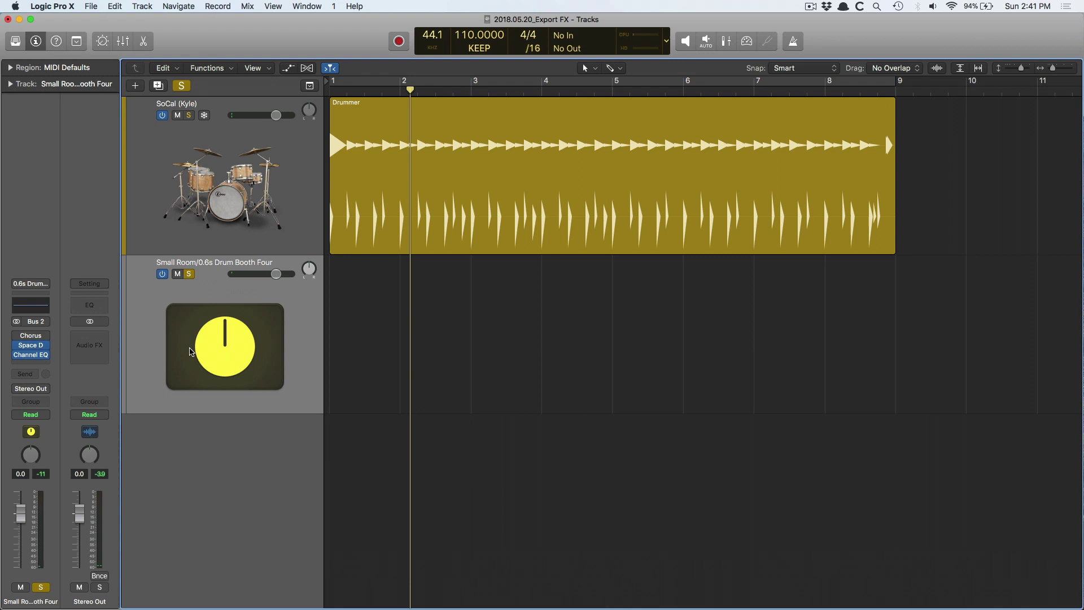
{"action": "key", "text": "space"}
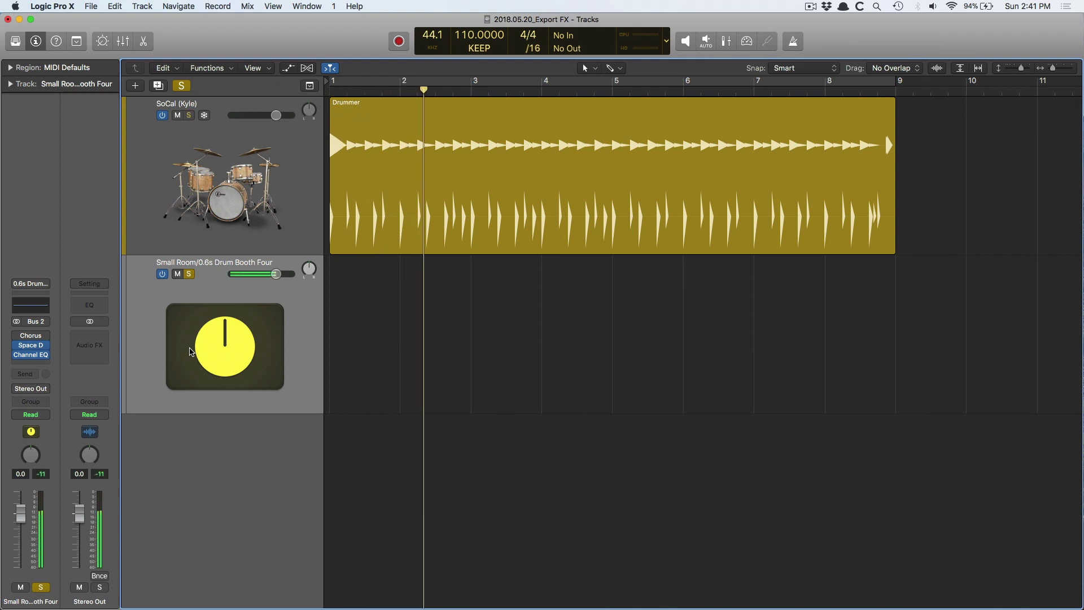
{"action": "left_click", "coordinate": [189, 274]}
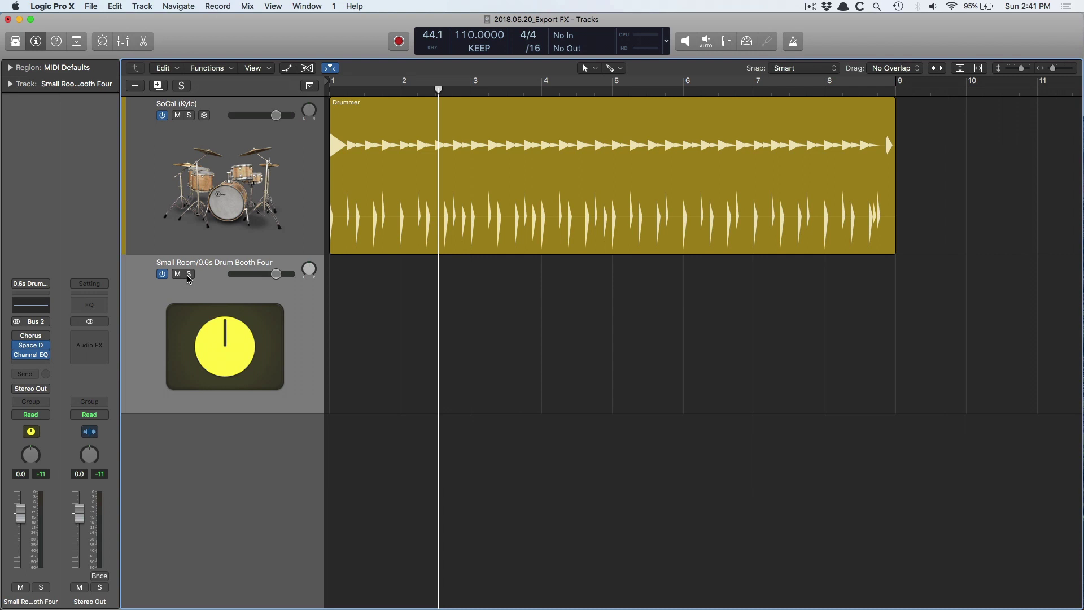
- Set the cycle to the Drummer region (bars 1–9), zoom out, and return the playhead to bar 1
{"action": "left_click", "coordinate": [376, 149]}
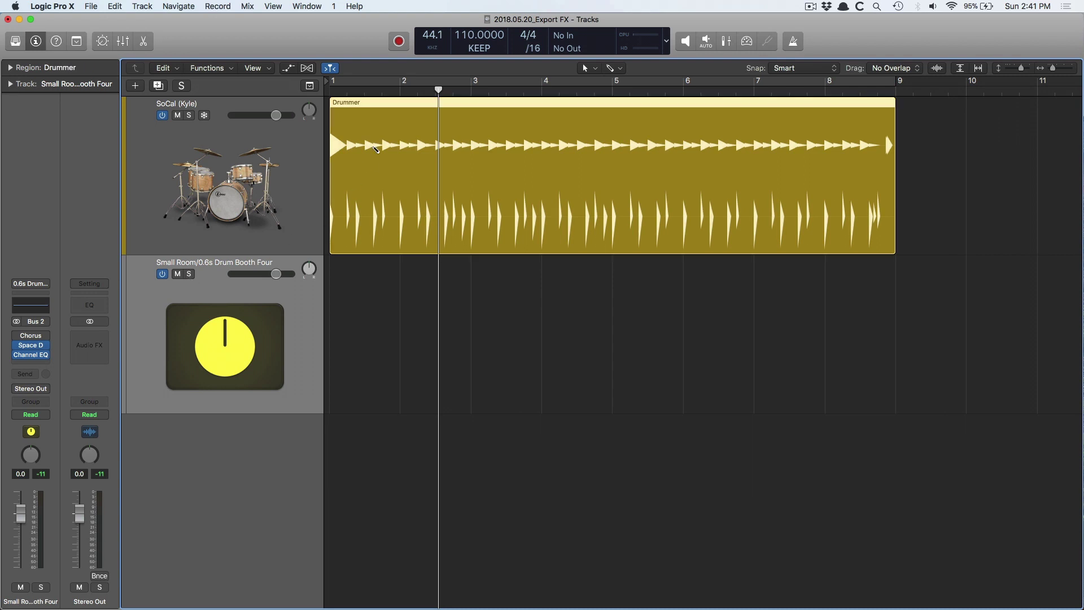
{"action": "key", "text": "super+u"}
{"action": "key", "text": "super+Left"}
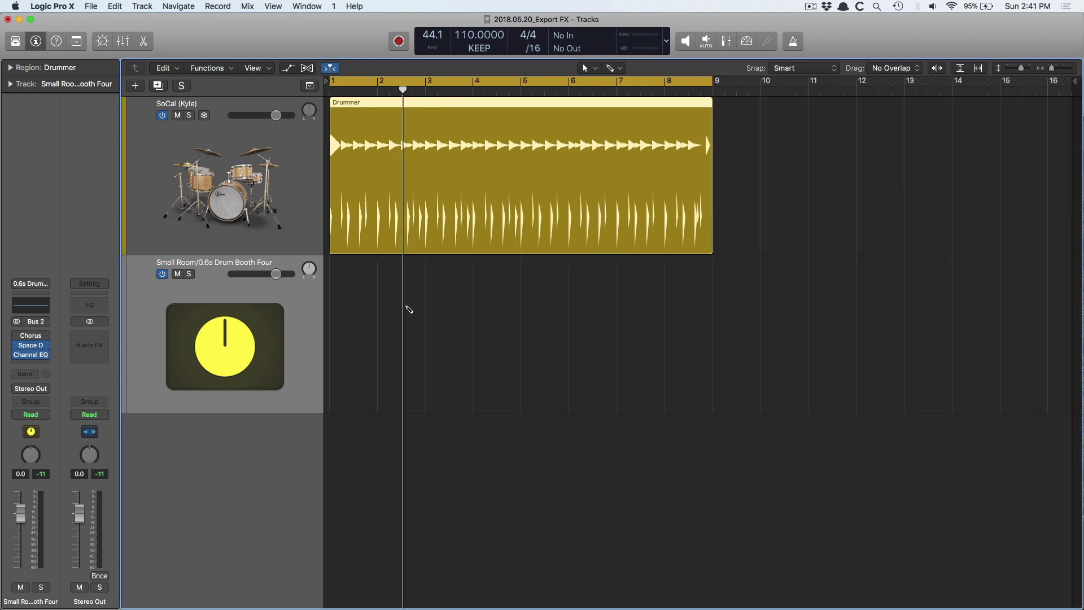
{"action": "key", "text": "Return"}
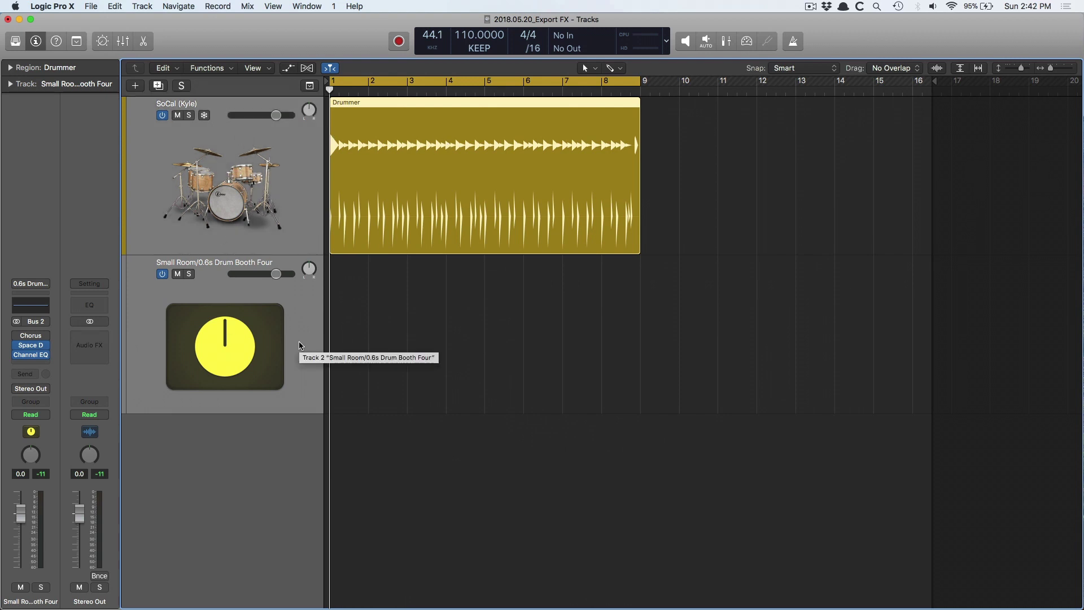
{"action": "left_click", "coordinate": [384, 314]}
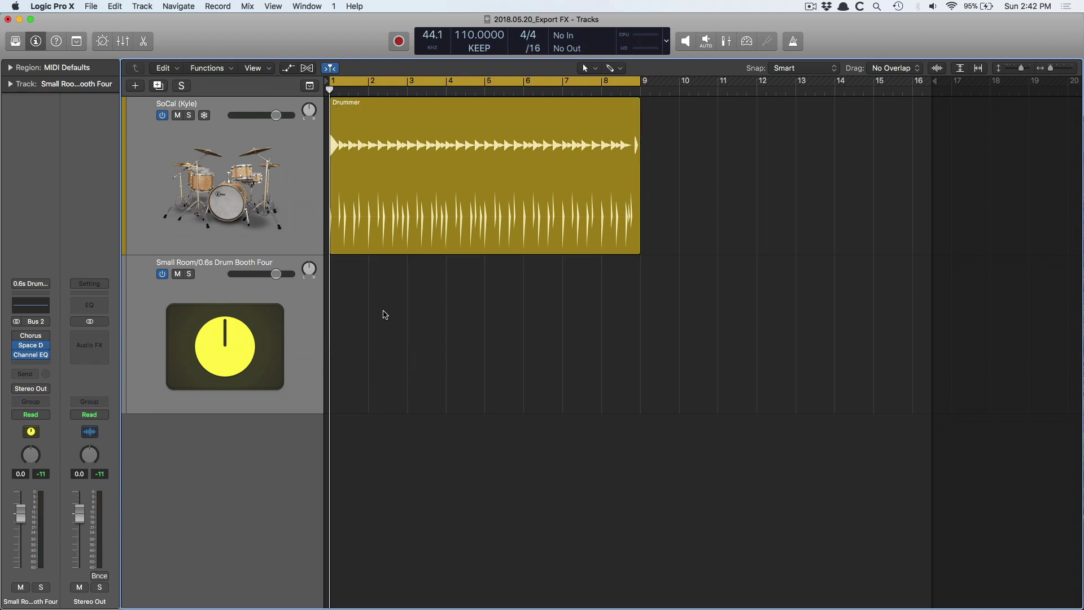
- Export the Small Room reverb track as an audio file and place it on a new track
{"action": "left_click", "coordinate": [292, 356]}
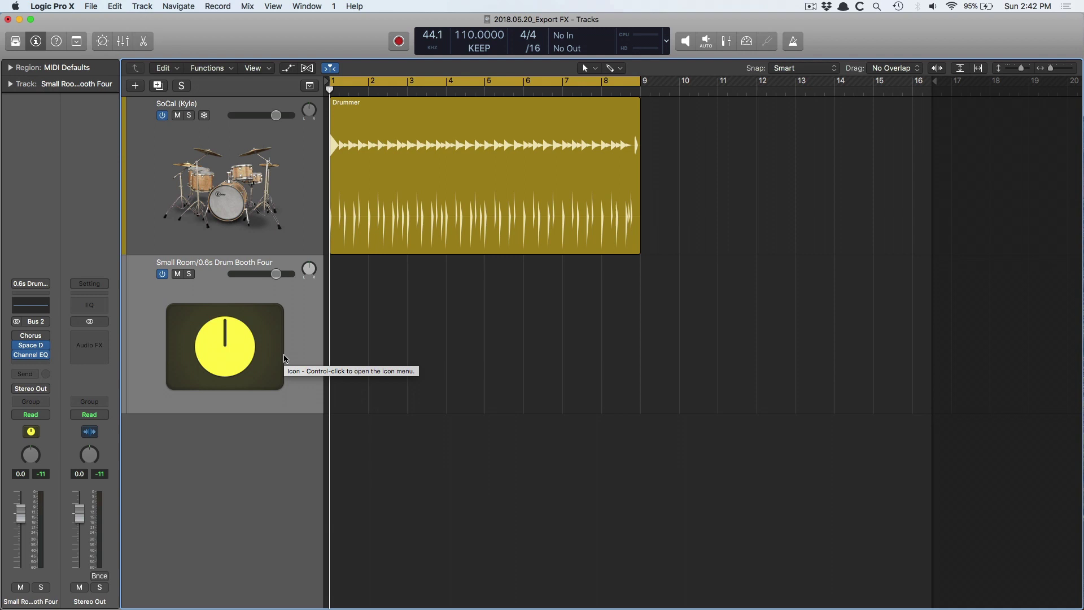
{"action": "key", "text": "super+e"}
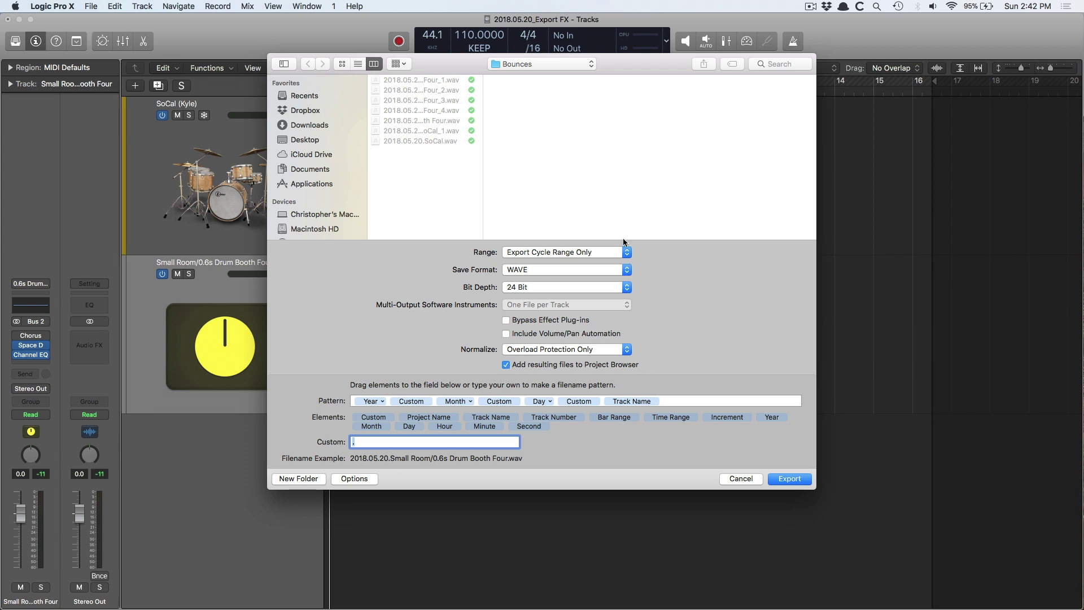
{"action": "left_click", "coordinate": [782, 481]}
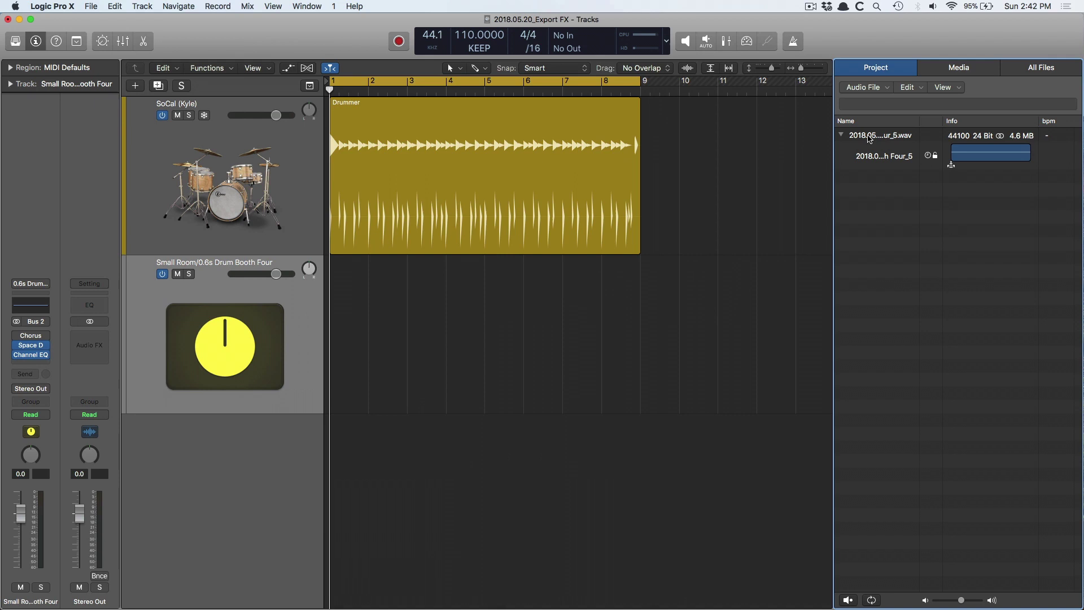
{"action": "left_click_drag", "start_coordinate": [869, 139], "coordinate": [564, 452]}
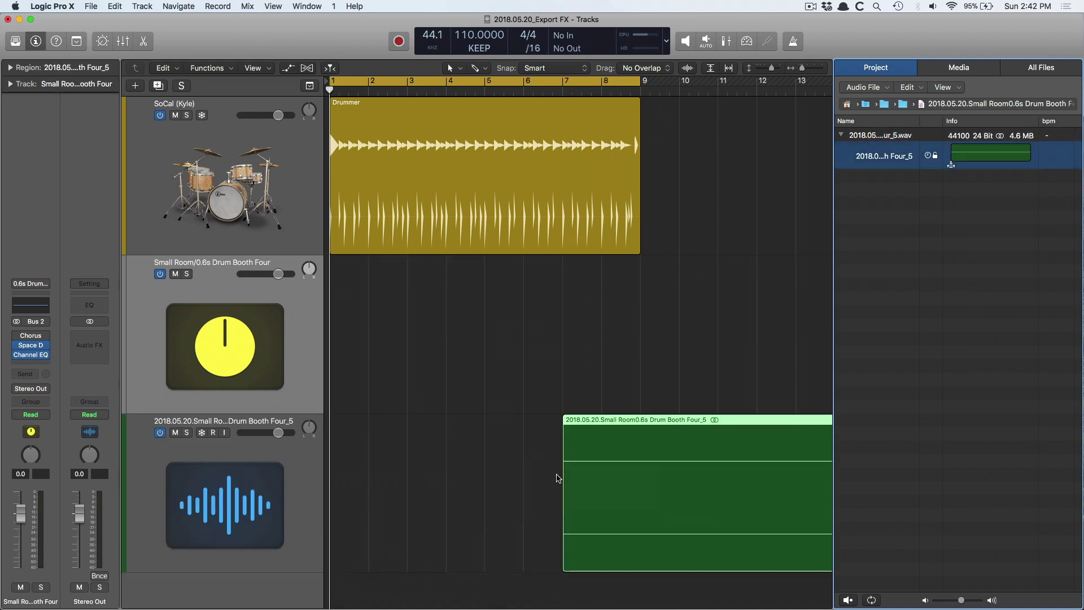
- Delete the bounced Drum Booth Four_5 region and its now-empty track
{"action": "scroll", "coordinate": [556, 479], "scroll_direction": "right", "scroll_amount": 4}
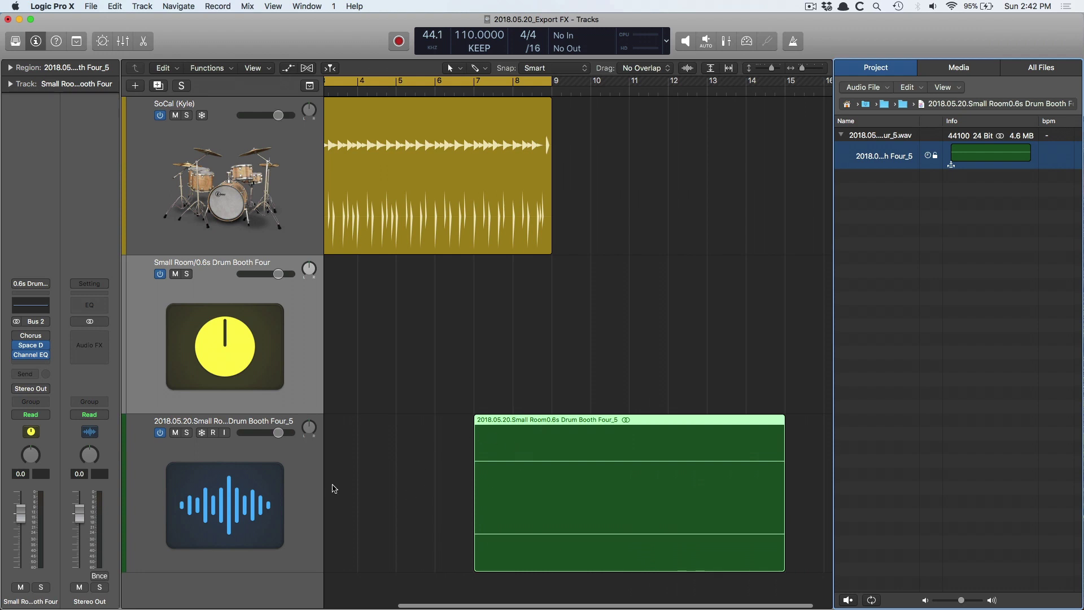
{"action": "scroll", "coordinate": [335, 489], "scroll_direction": "left", "scroll_amount": 4}
{"action": "left_click", "coordinate": [274, 495]}
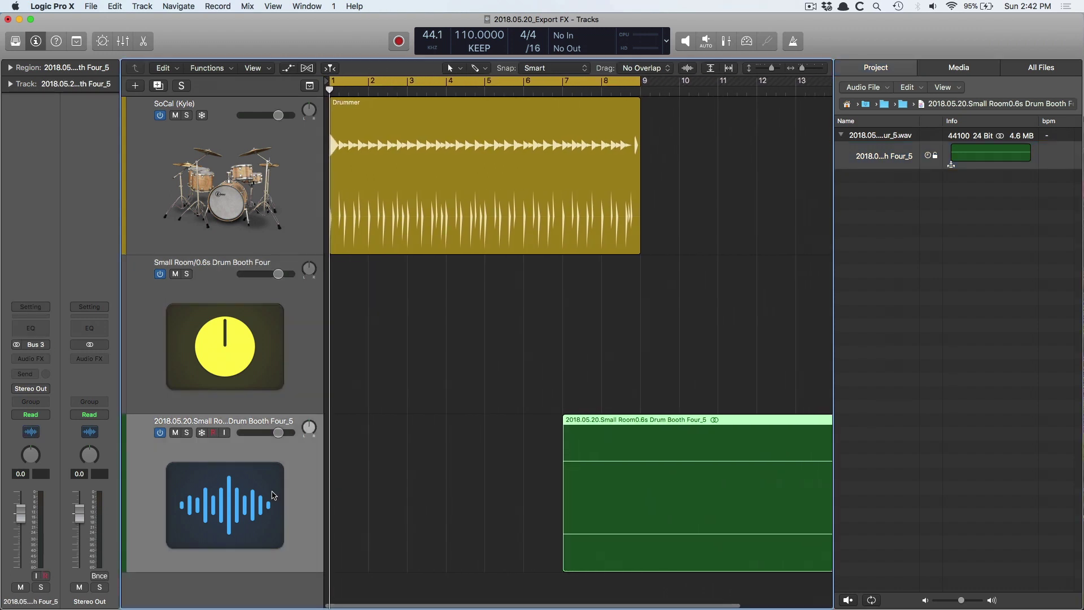
{"action": "key", "text": "BackSpace"}
{"action": "key", "text": "super+BackSpace"}
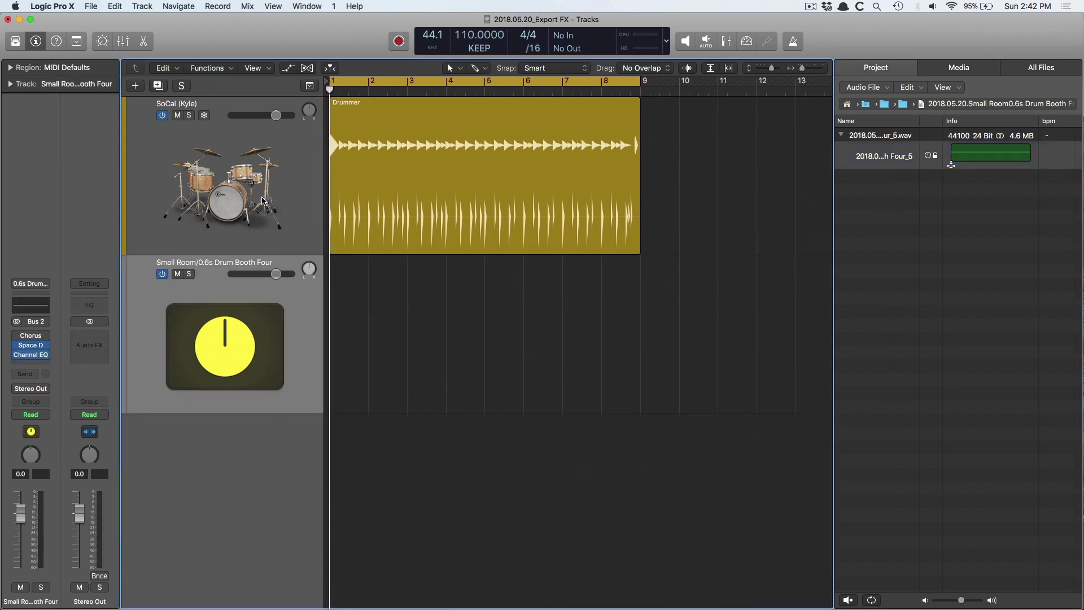
- Export the SoCal and Small Room tracks to Bounces and place both files on new tracks
{"action": "left_click", "coordinate": [263, 201]}
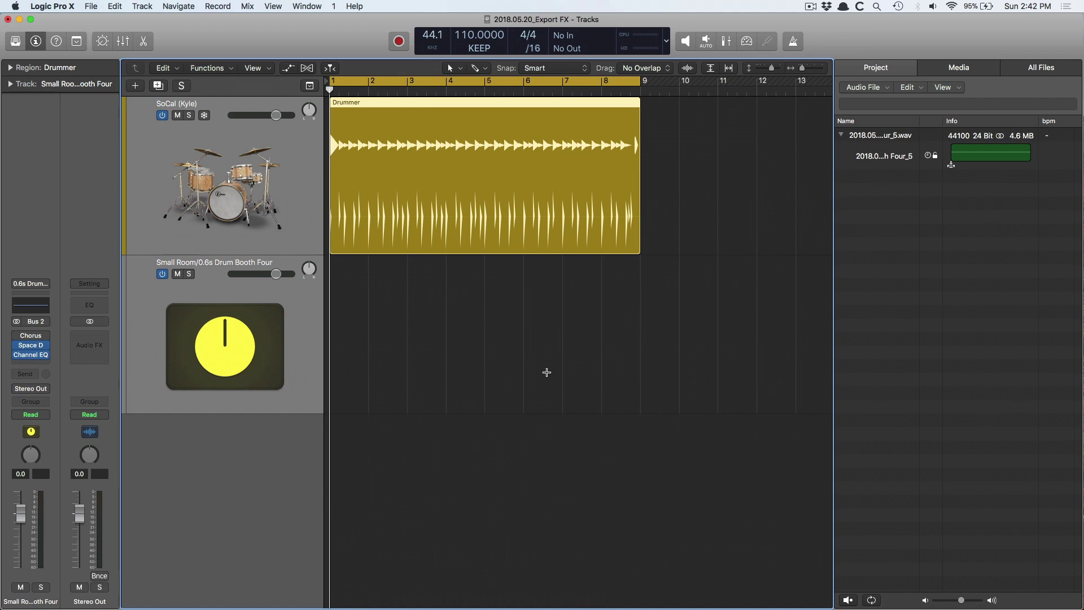
{"action": "key", "text": "super+e"}
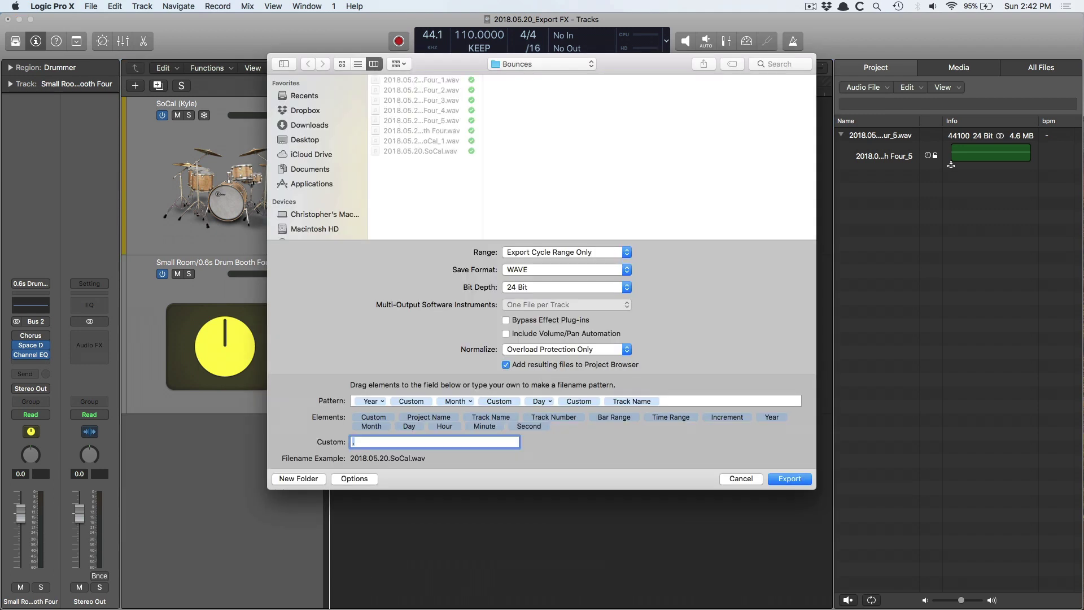
{"action": "key", "text": "Return"}
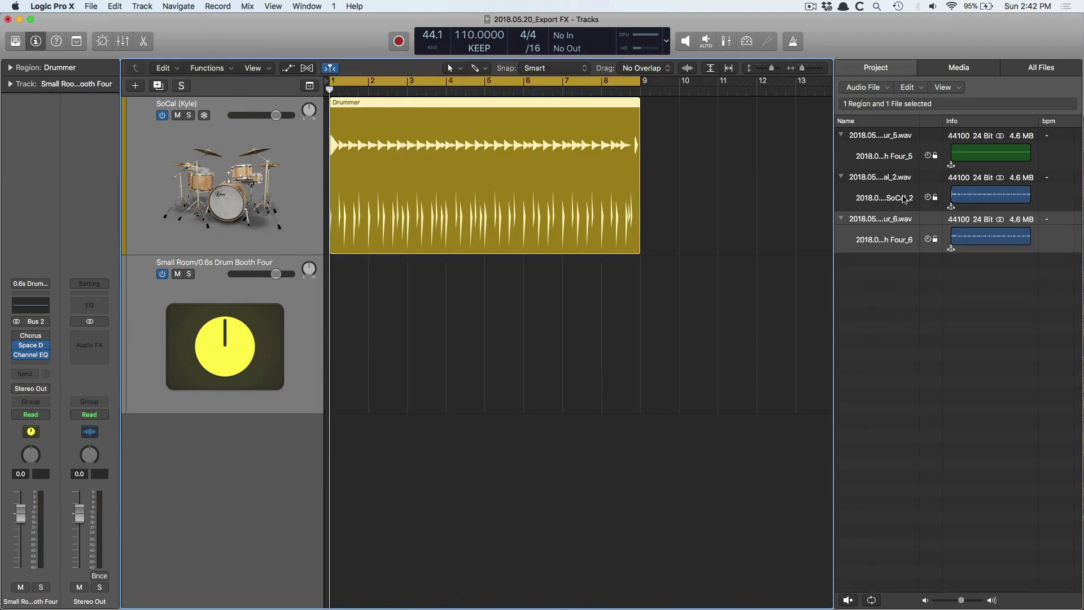
{"action": "left_click", "coordinate": [885, 180], "text": "shift"}
{"action": "left_click_drag", "start_coordinate": [884, 180], "coordinate": [439, 572]}
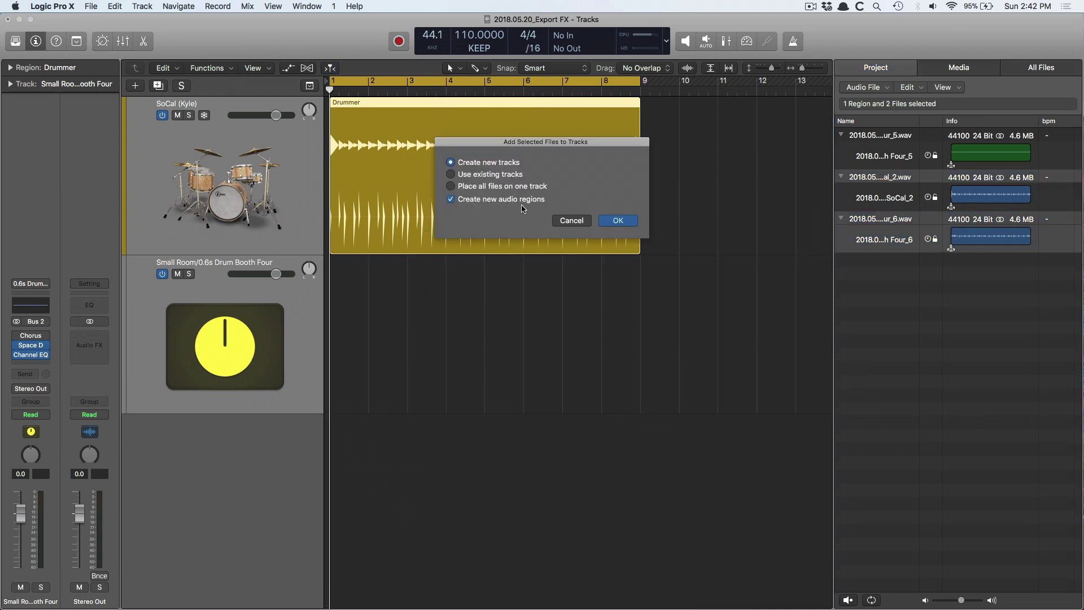
{"action": "left_click", "coordinate": [603, 225]}
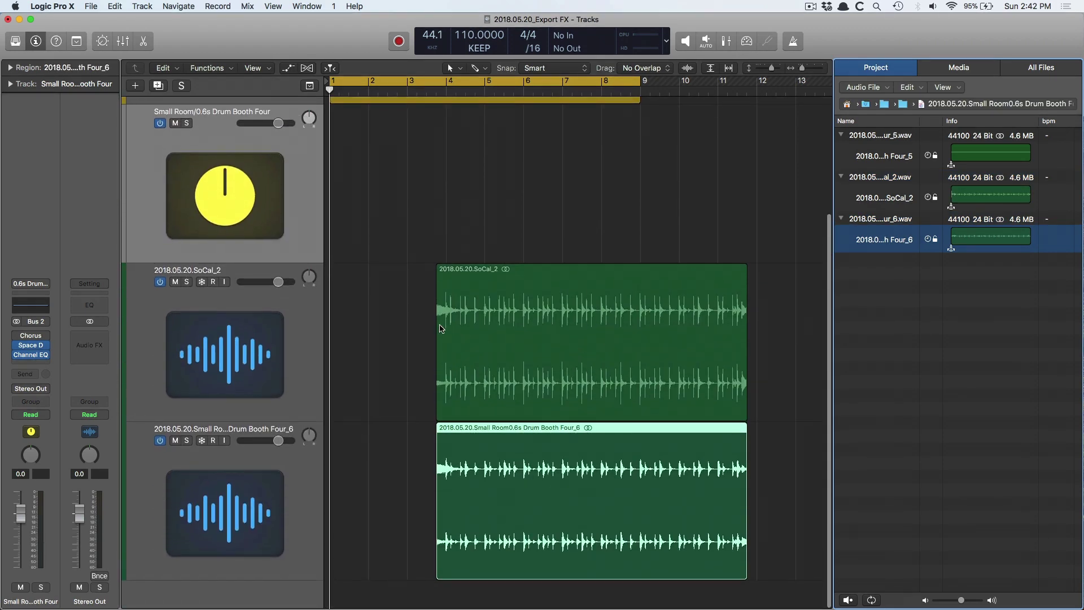
- With cycle off, audition SoCal_2 then Drum Booth Four_6 soloed from about bar 4
{"action": "left_click", "coordinate": [388, 281]}
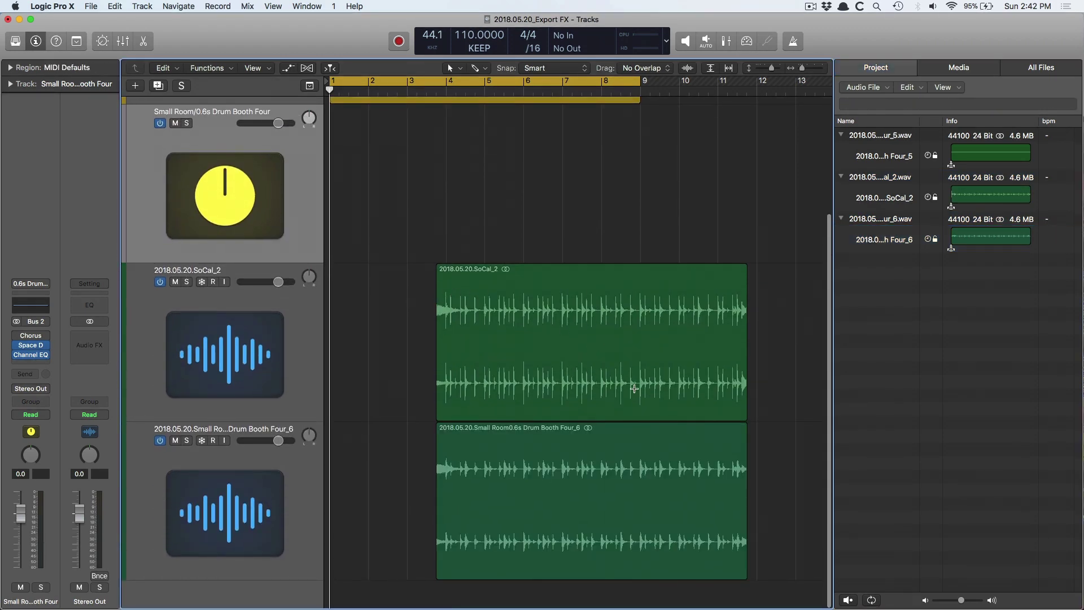
{"action": "left_click", "coordinate": [187, 282]}
{"action": "left_click", "coordinate": [231, 317]}
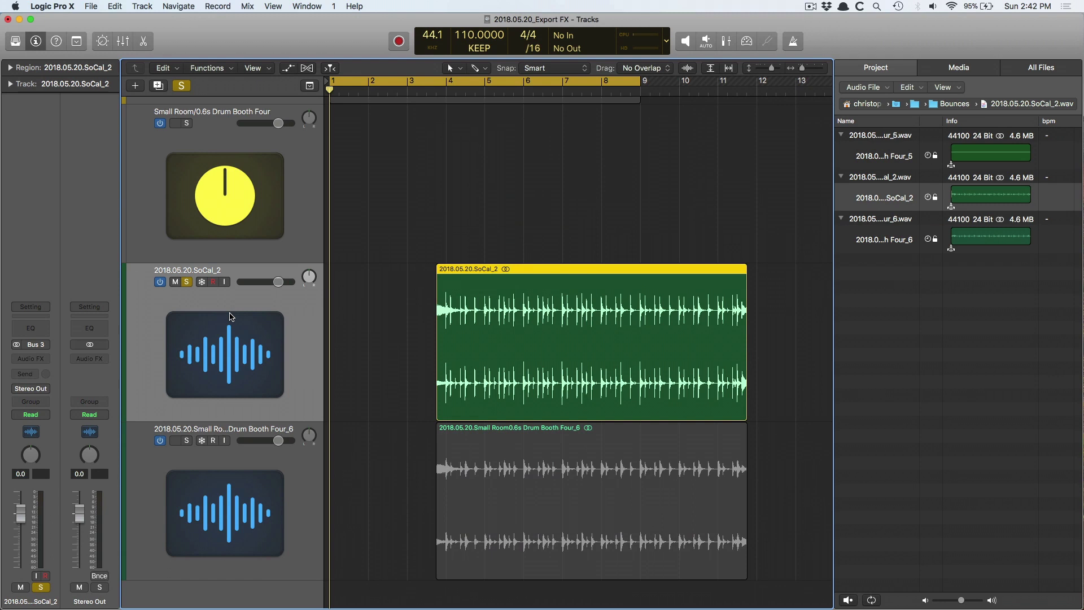
{"action": "key", "text": "c"}
{"action": "left_click", "coordinate": [448, 92]}
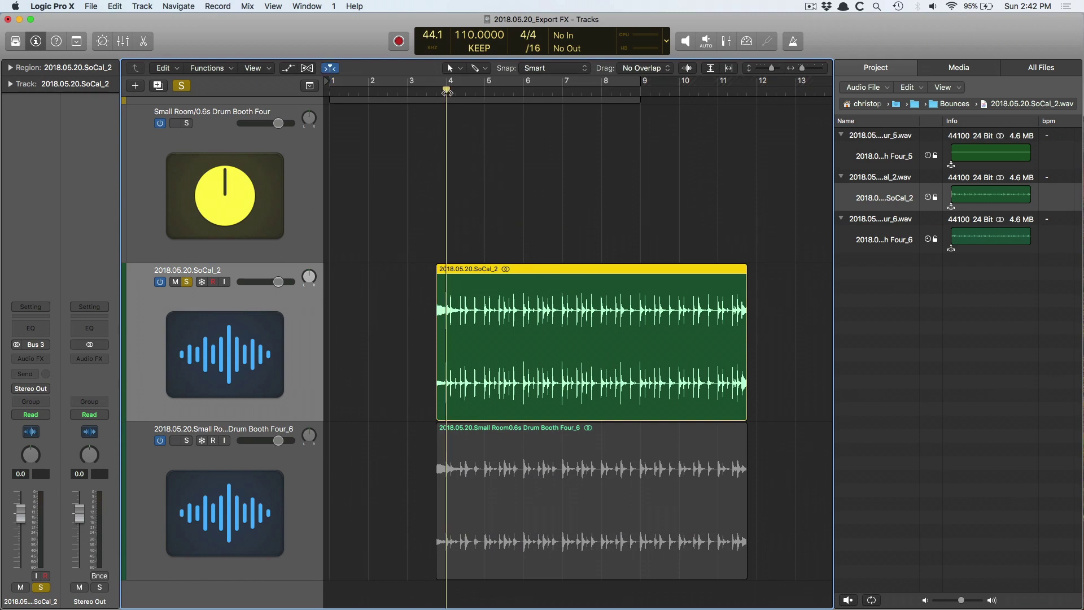
{"action": "key", "text": "space"}
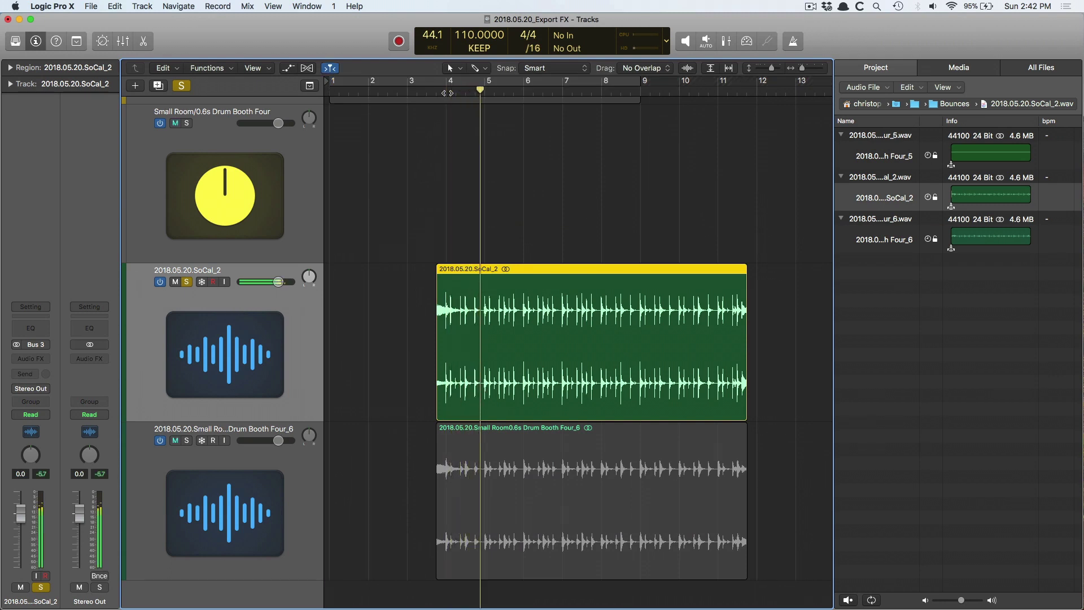
{"action": "key", "text": "space"}
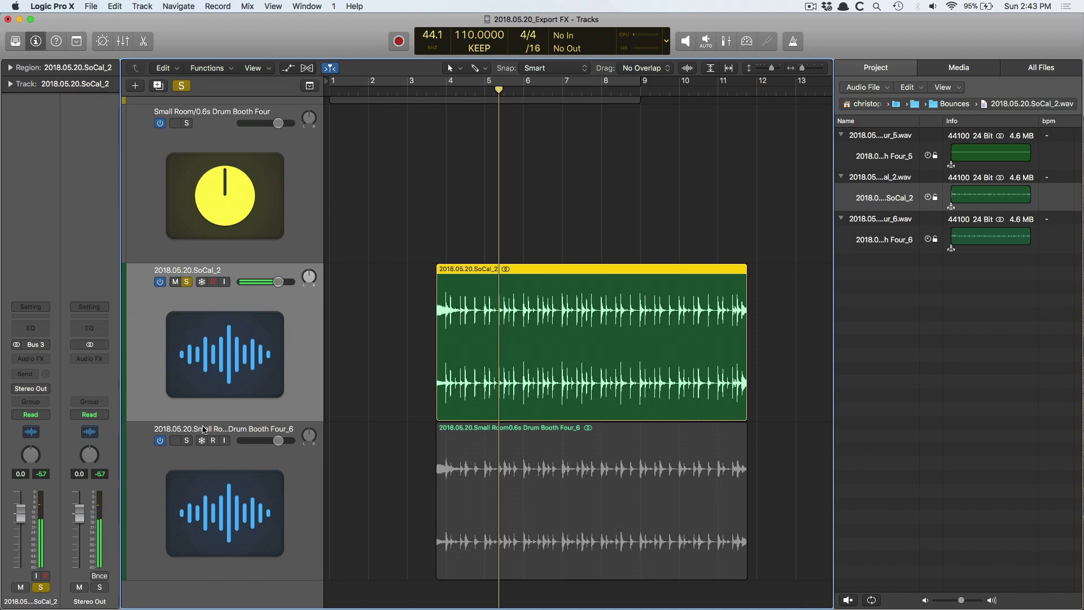
{"action": "left_click", "coordinate": [220, 486]}
{"action": "key", "text": "space"}
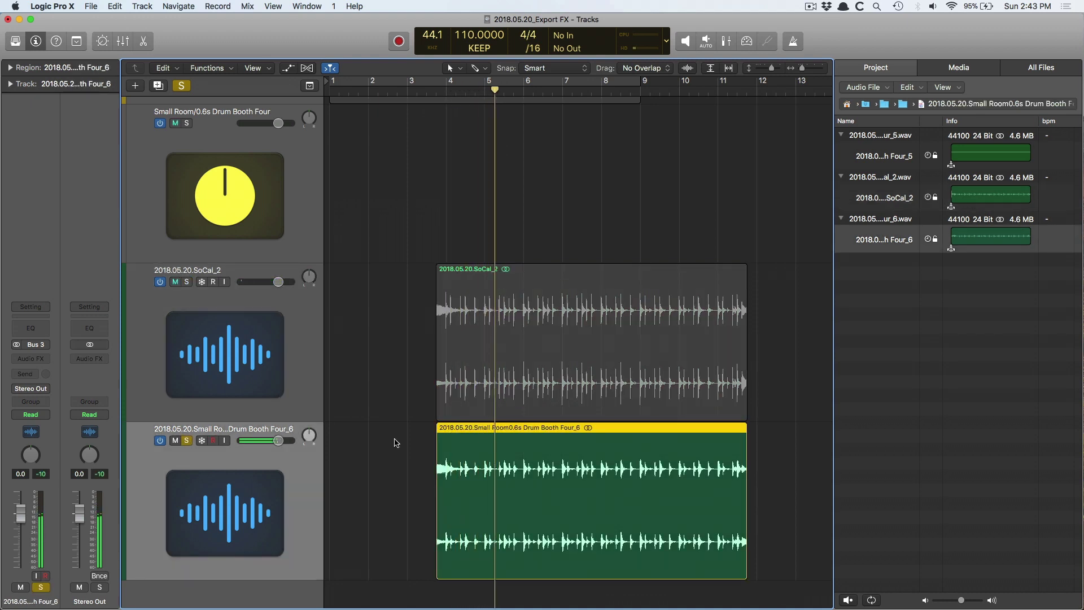
{"action": "key", "text": "space"}
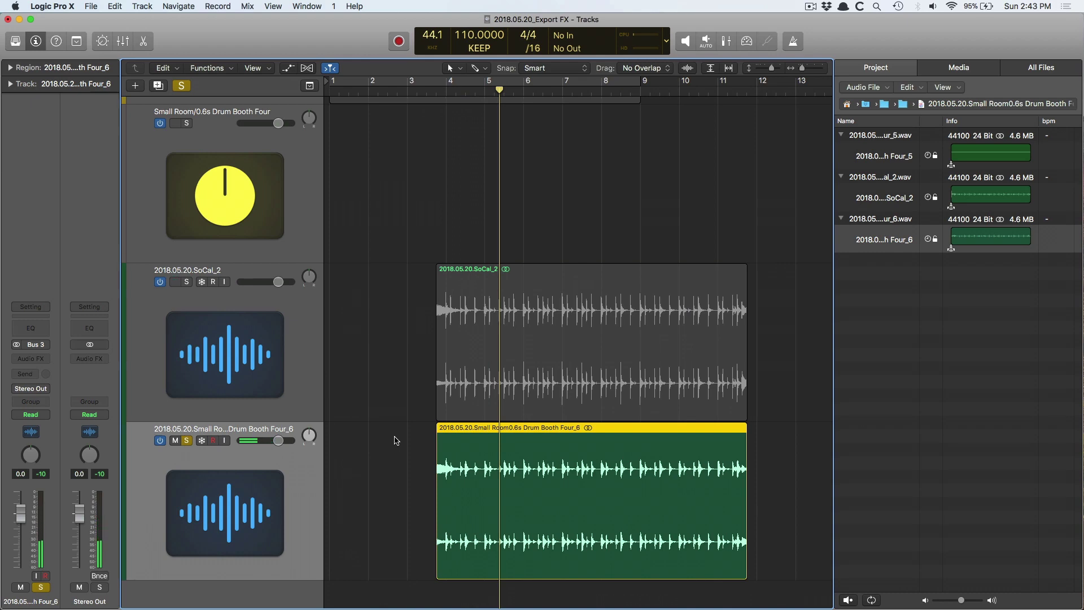
- Resize the track lanes and delete both test tracks and their regions
{"action": "key", "text": "z"}
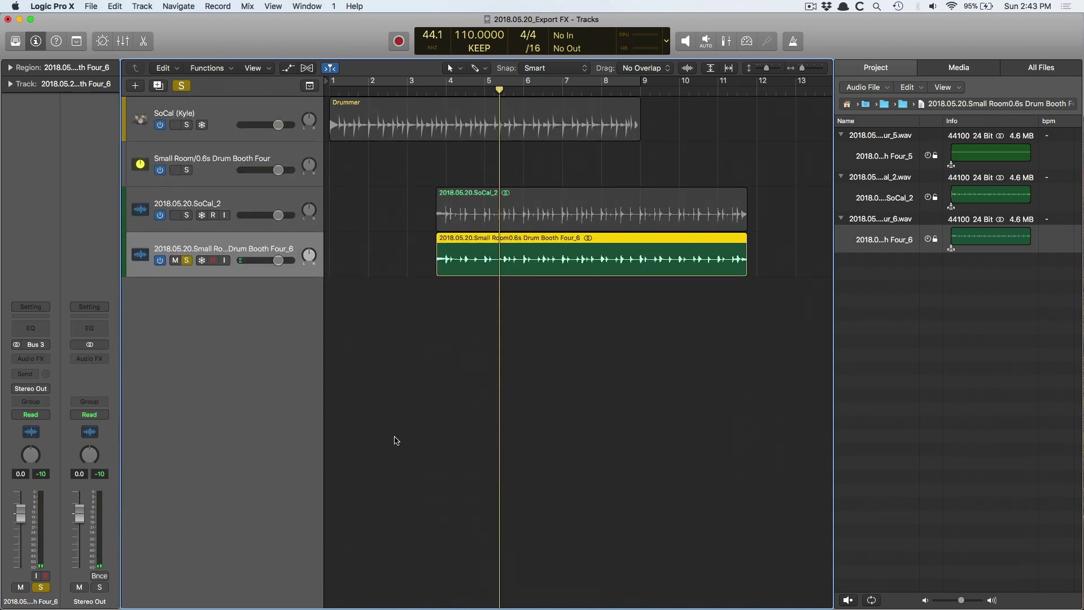
{"action": "key", "text": "z"}
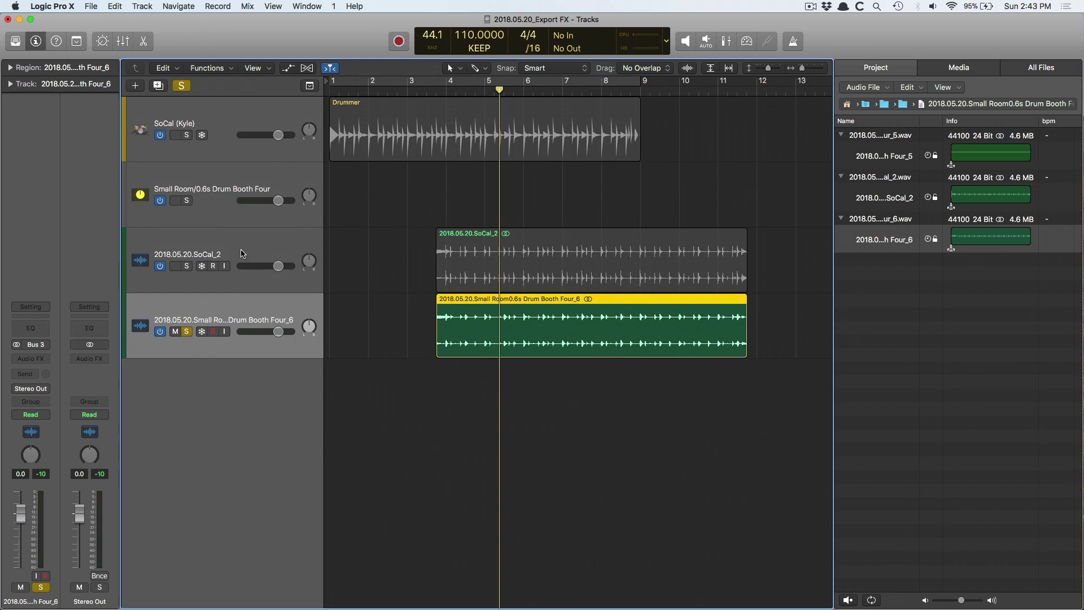
{"action": "left_click", "coordinate": [242, 248], "text": "shift"}
{"action": "key", "text": "BackSpace"}
{"action": "key", "text": "BackSpace"}
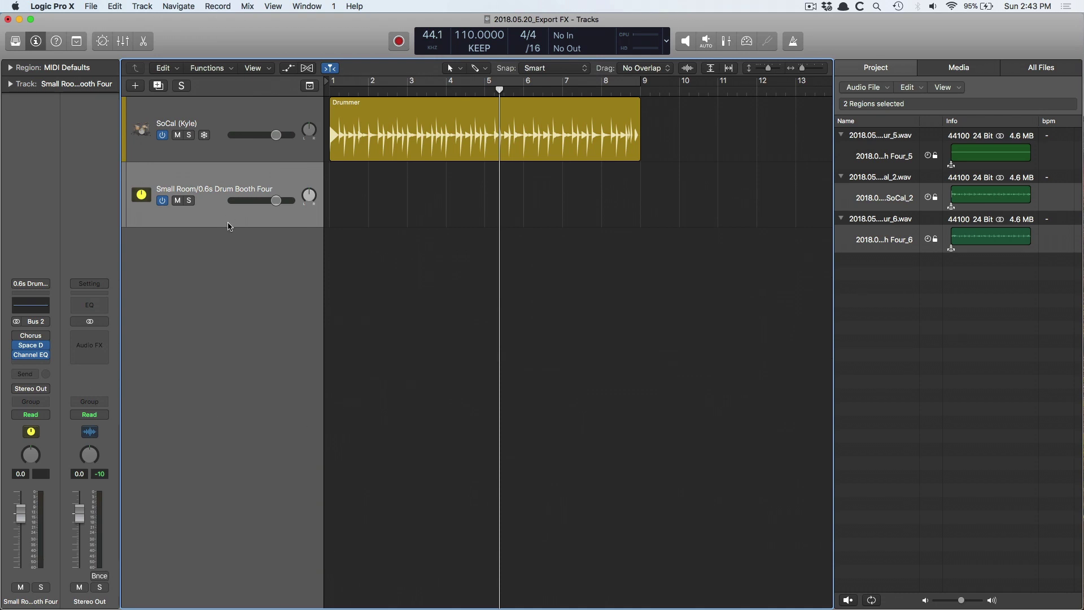
- Change the Small Room output from Stereo Out to Bus 3, creating a new Aux 2 channel
{"action": "mouse_move", "coordinate": [226, 199]}
{"action": "left_click", "coordinate": [40, 390]}
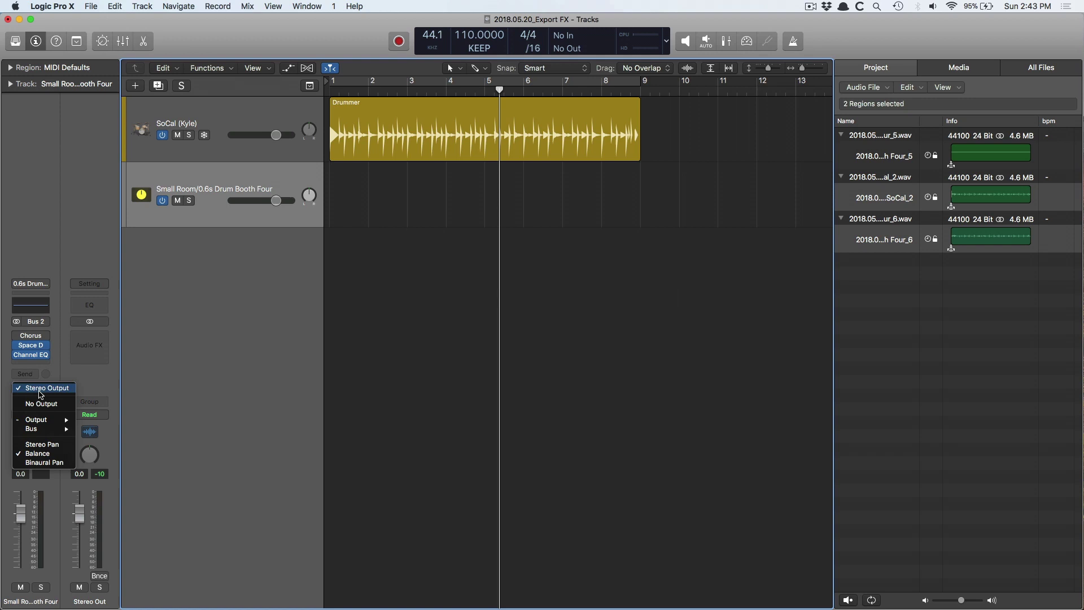
{"action": "mouse_move", "coordinate": [35, 429]}
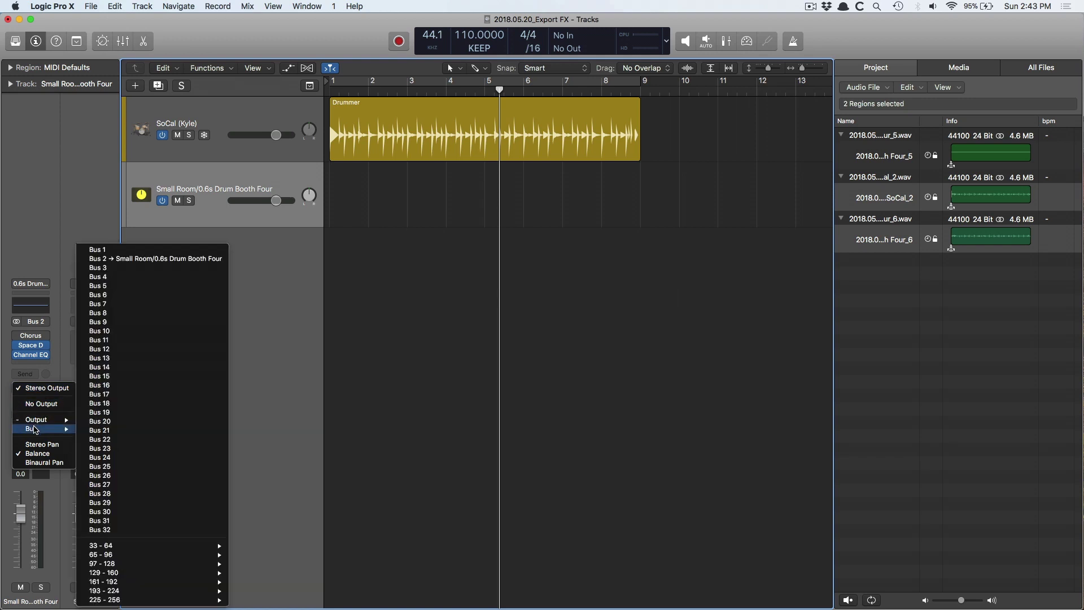
{"action": "left_click", "coordinate": [149, 269]}
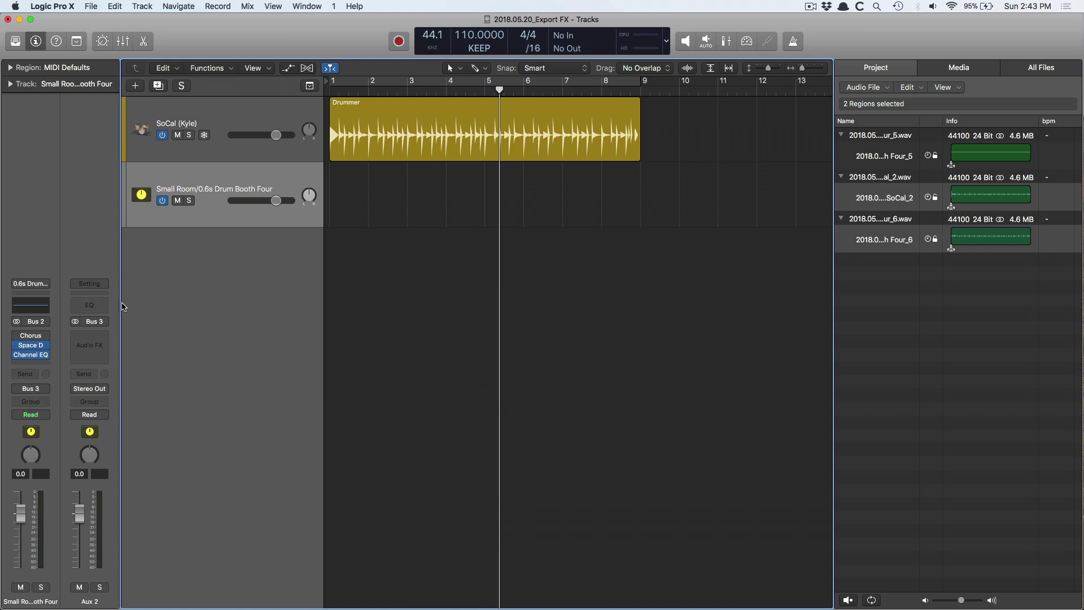
- Add an Audio 1 track with Bus 3 input and record the reverb as 2018.05.20_Export FX_1#01
{"action": "key", "text": "alt+super+n"}
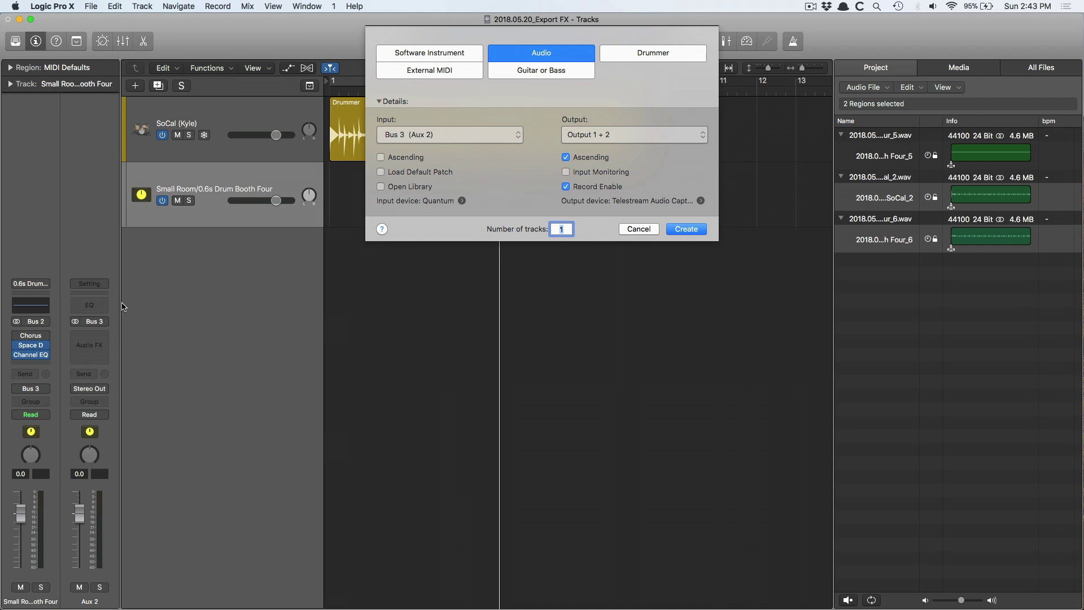
{"action": "left_click", "coordinate": [418, 139]}
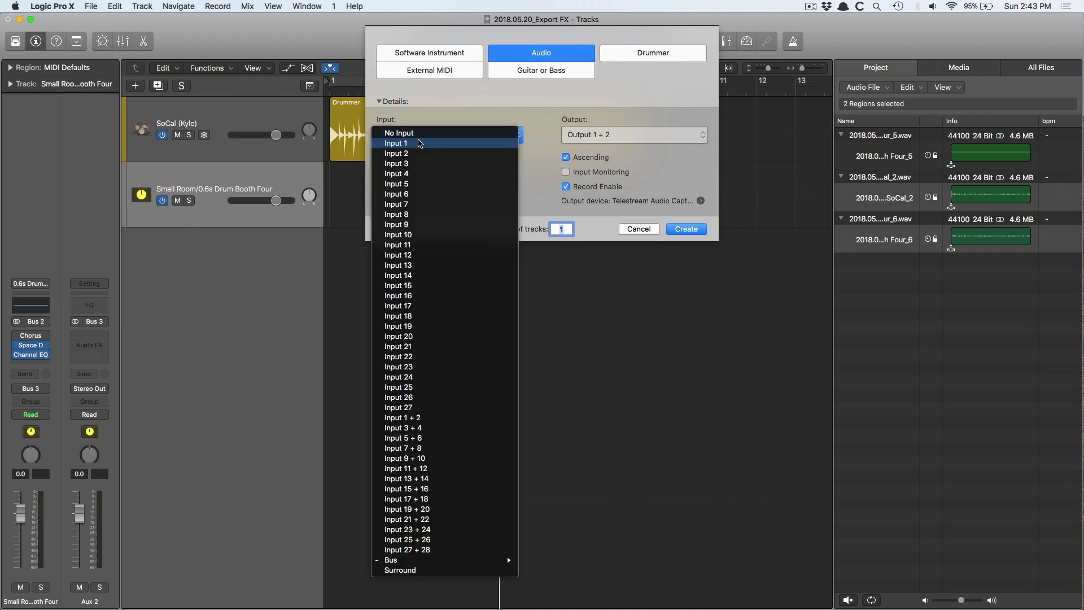
{"action": "key", "text": "Escape"}
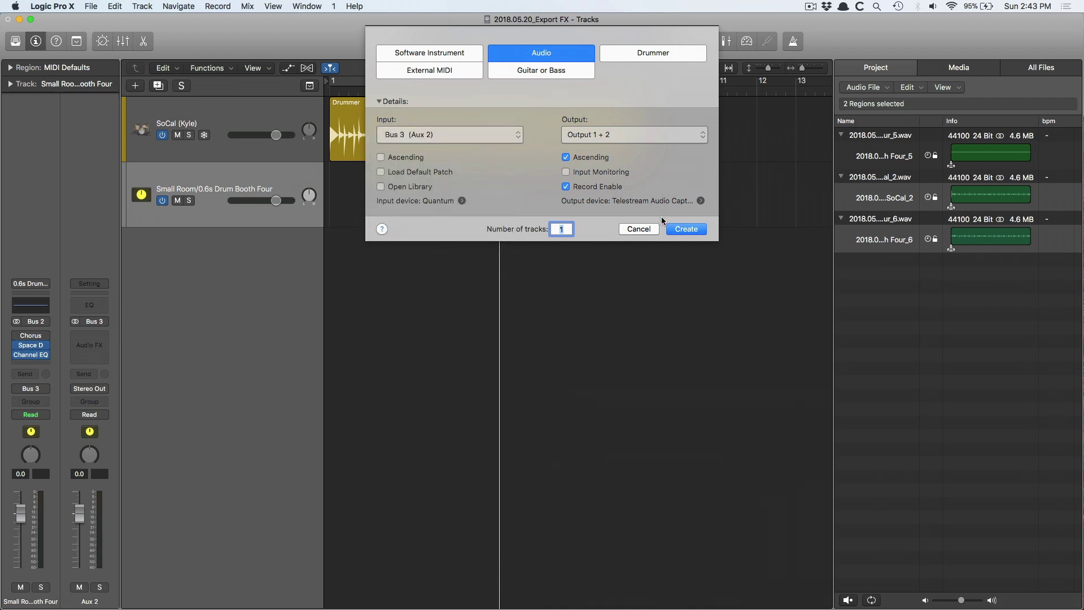
{"action": "key", "text": "Return"}
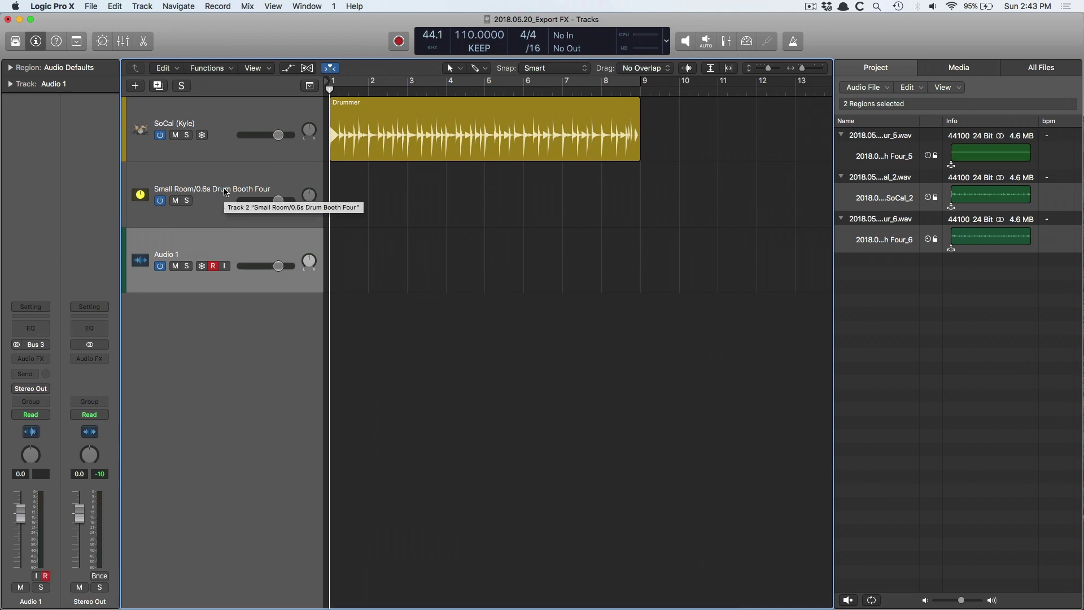
{"action": "key", "text": "space"}
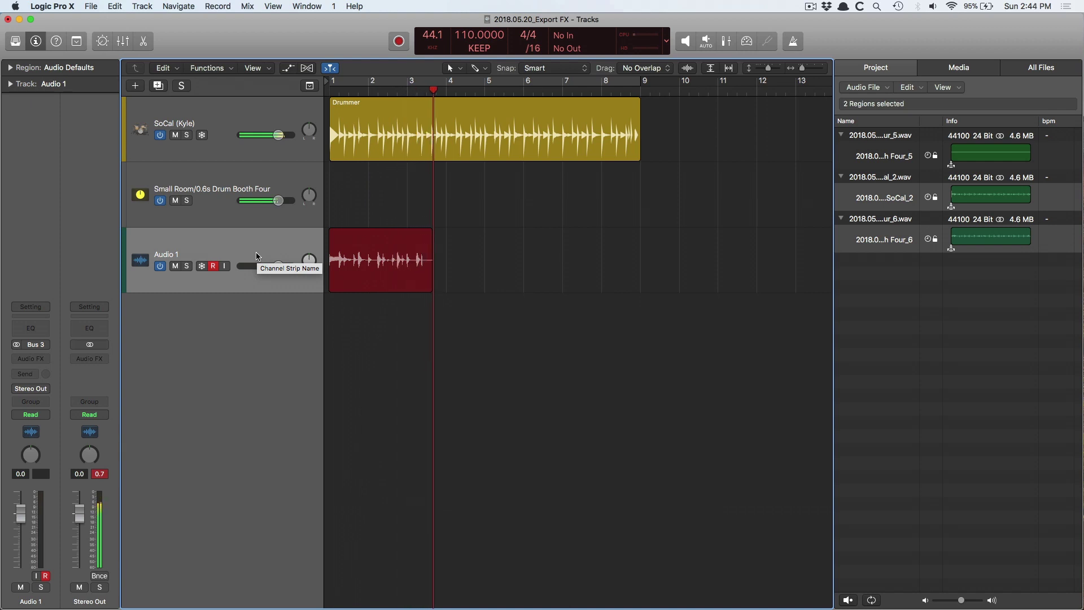
{"action": "key", "text": "space"}
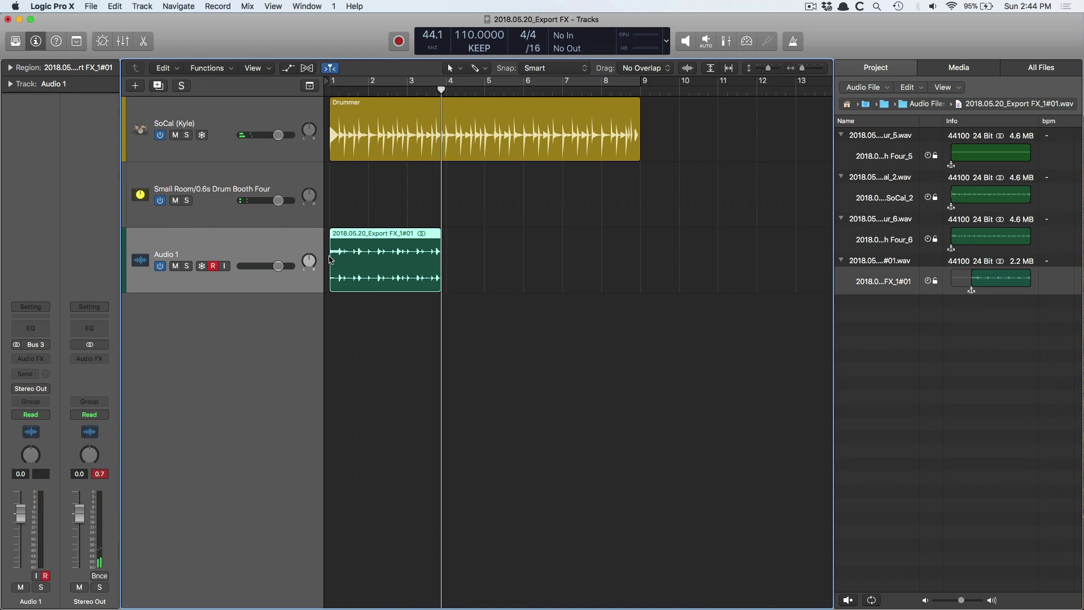
- Solo Audio 1, switch SoCal off, and play the recording from the start
{"action": "left_click", "coordinate": [186, 267]}
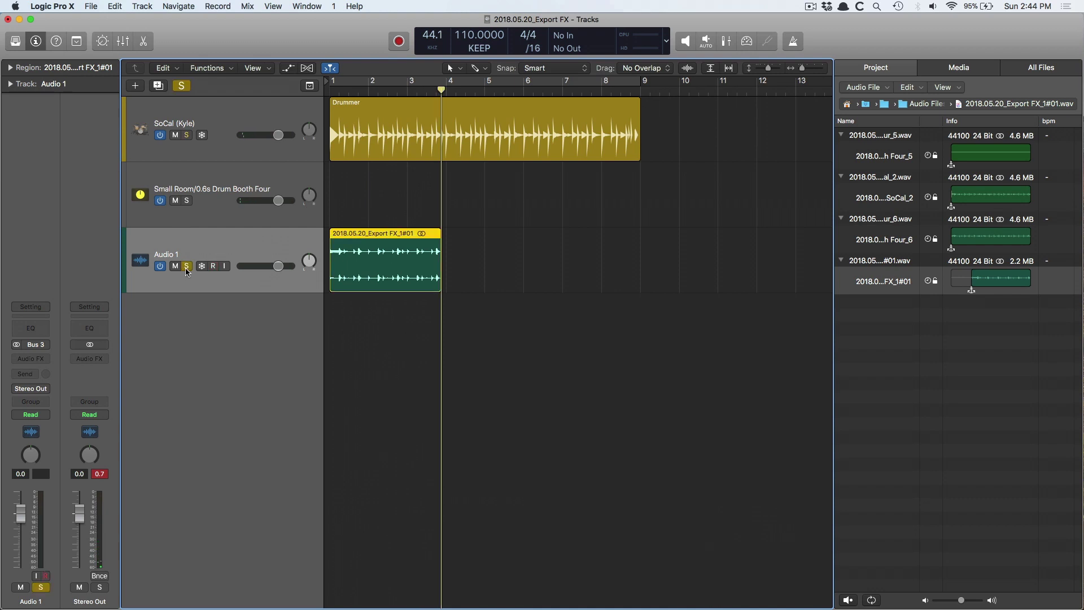
{"action": "left_click", "coordinate": [160, 135]}
{"action": "key", "text": "Return"}
{"action": "key", "text": "space"}
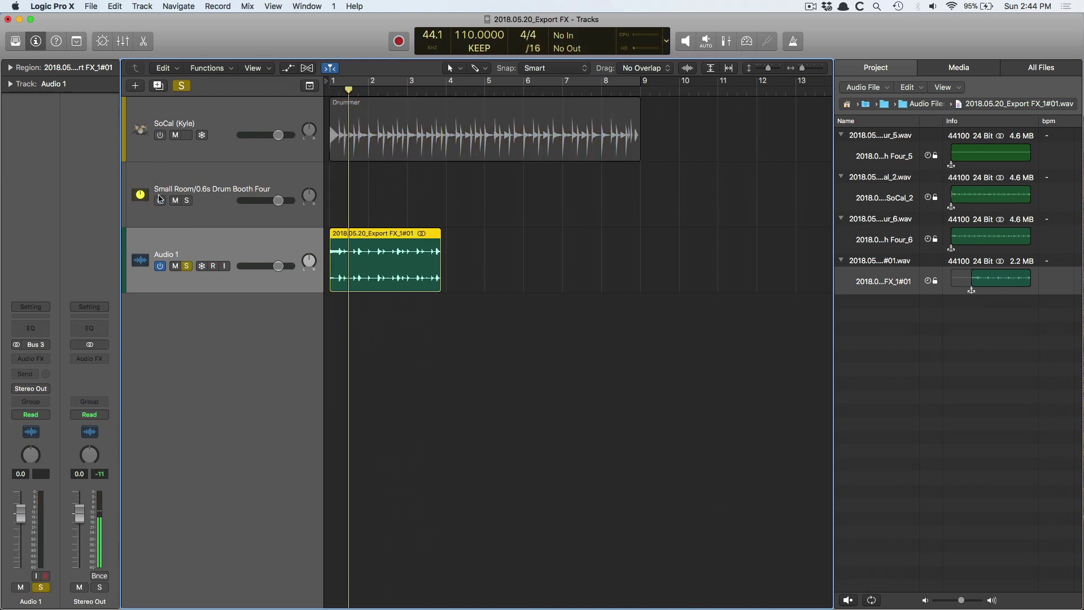
{"action": "key", "text": "space"}
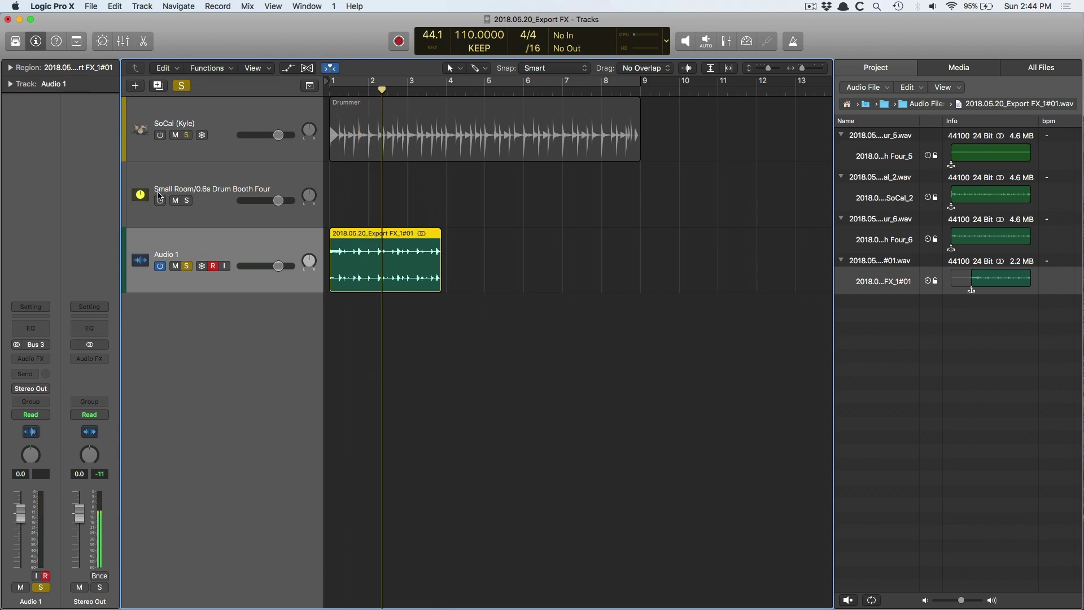
- Switch Small Room and SoCal back on and toggle Audio 1's record-enable
{"action": "left_click", "coordinate": [160, 201]}
{"action": "left_click", "coordinate": [160, 135]}
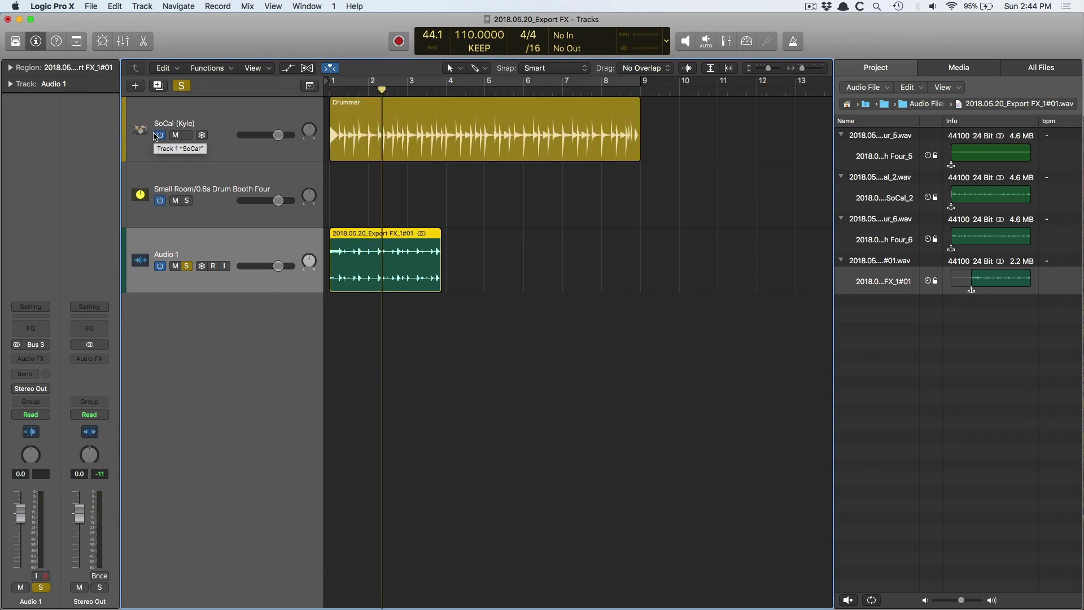
{"action": "key", "text": "alt+r"}
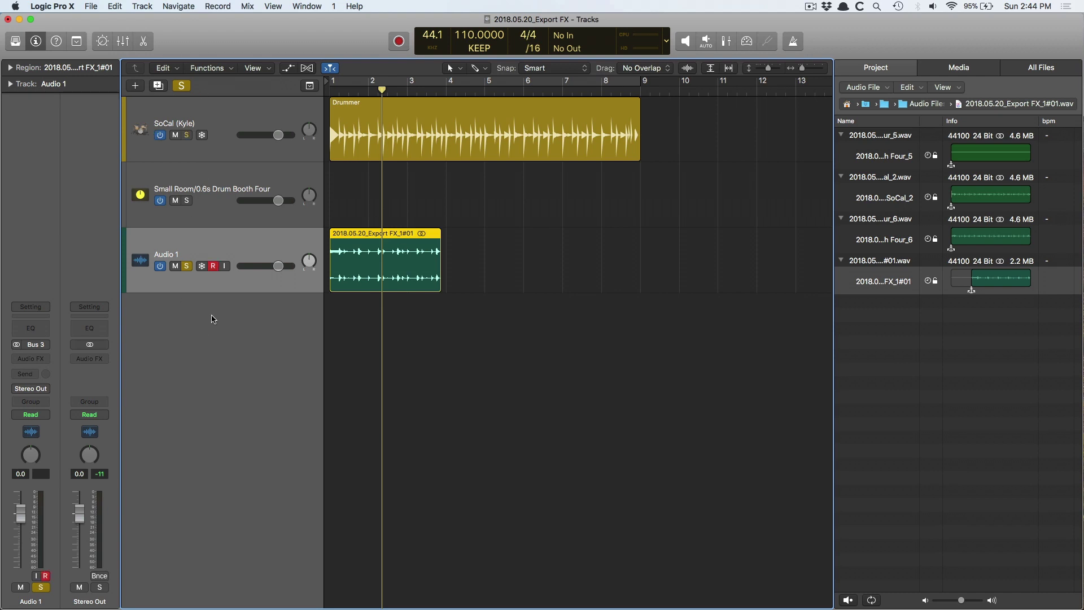
{"action": "key", "text": "alt+r"}
{"action": "left_click", "coordinate": [206, 186]}
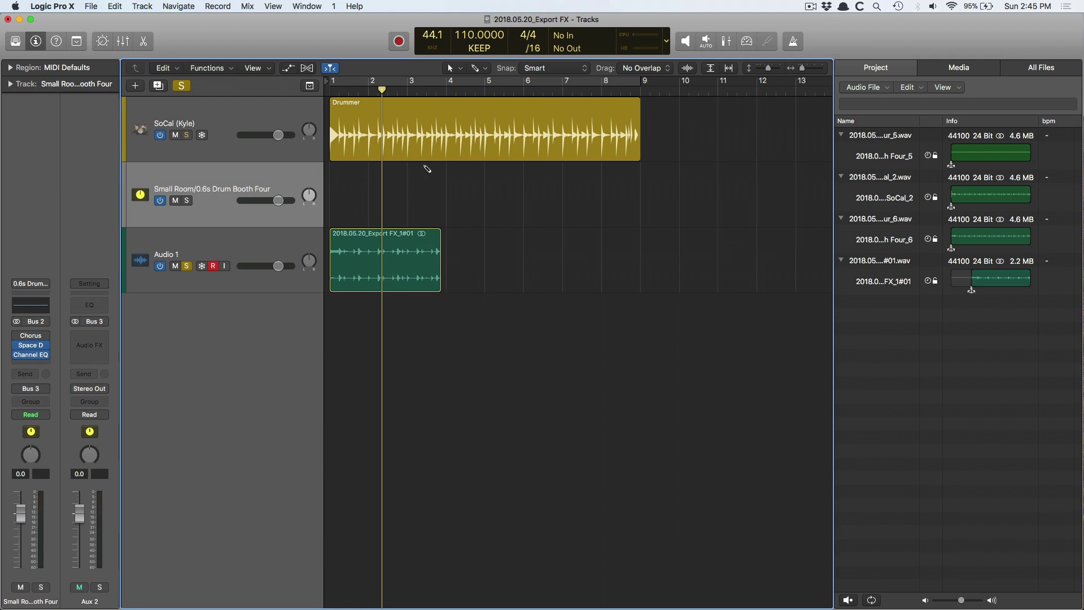
{"action": "key", "text": "ctrl+b"}
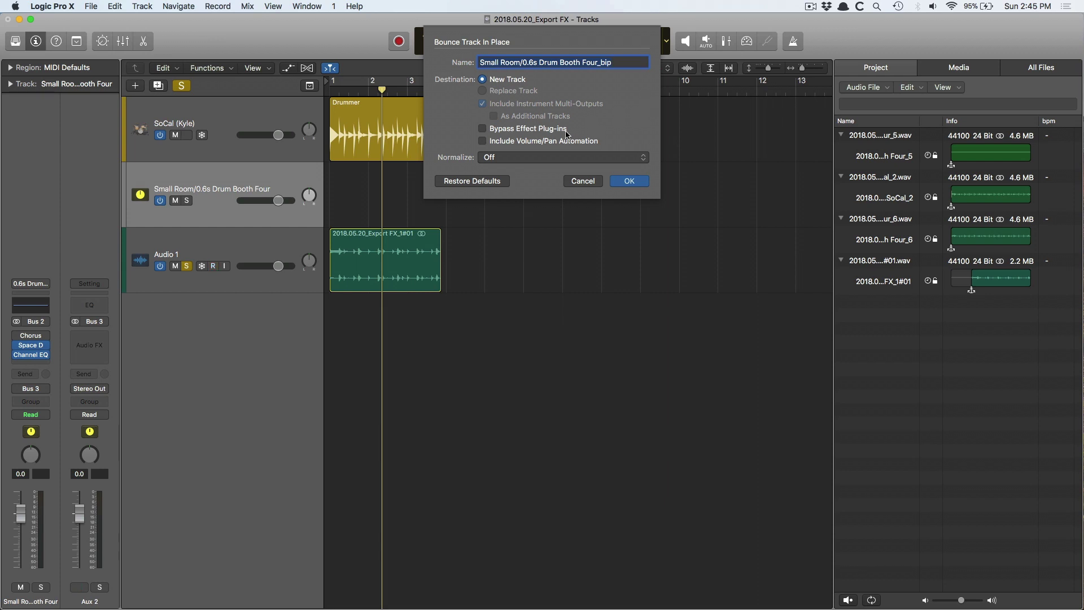
{"action": "left_click", "coordinate": [628, 181]}
{"action": "scroll", "coordinate": [627, 184], "scroll_direction": "right", "scroll_amount": 2}
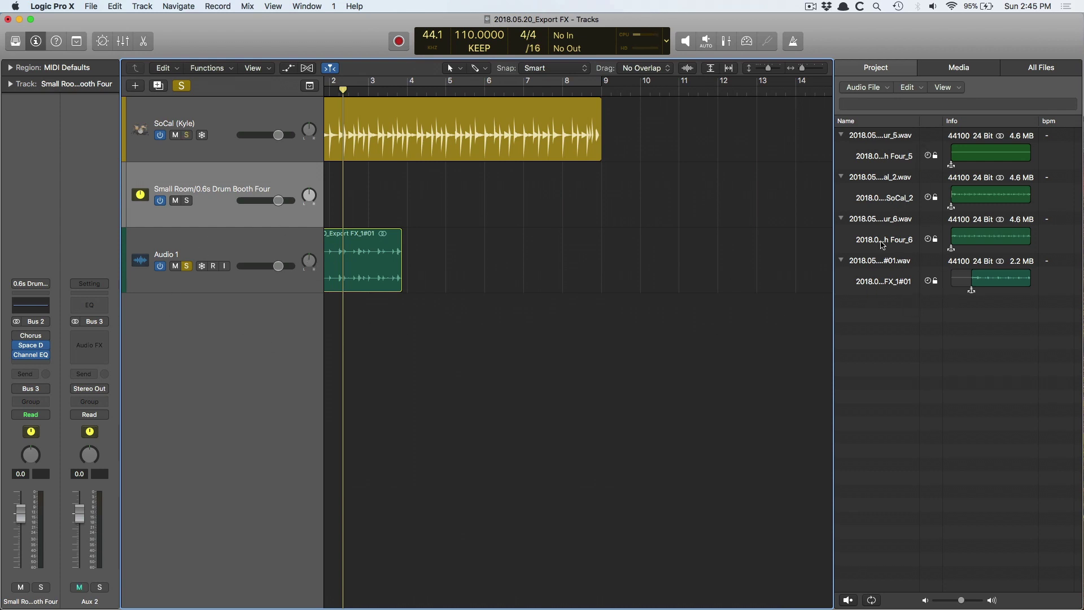
{"action": "scroll", "coordinate": [488, 215], "scroll_direction": "left", "scroll_amount": 3}
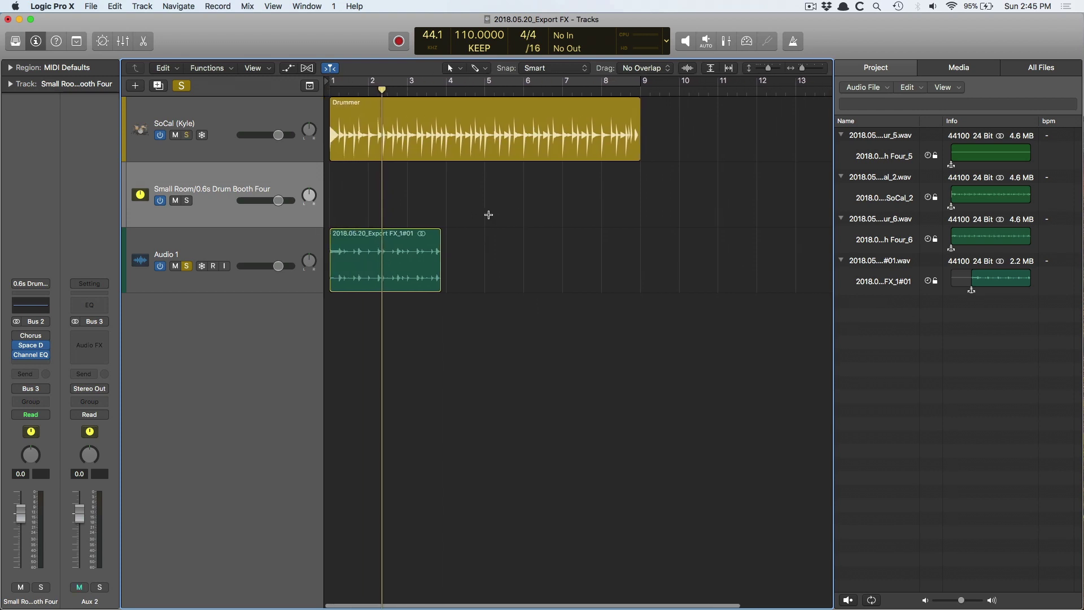
- Delete the Audio 1 region, its audio file and the track, then select the Pencil tool
{"action": "left_click", "coordinate": [193, 251]}
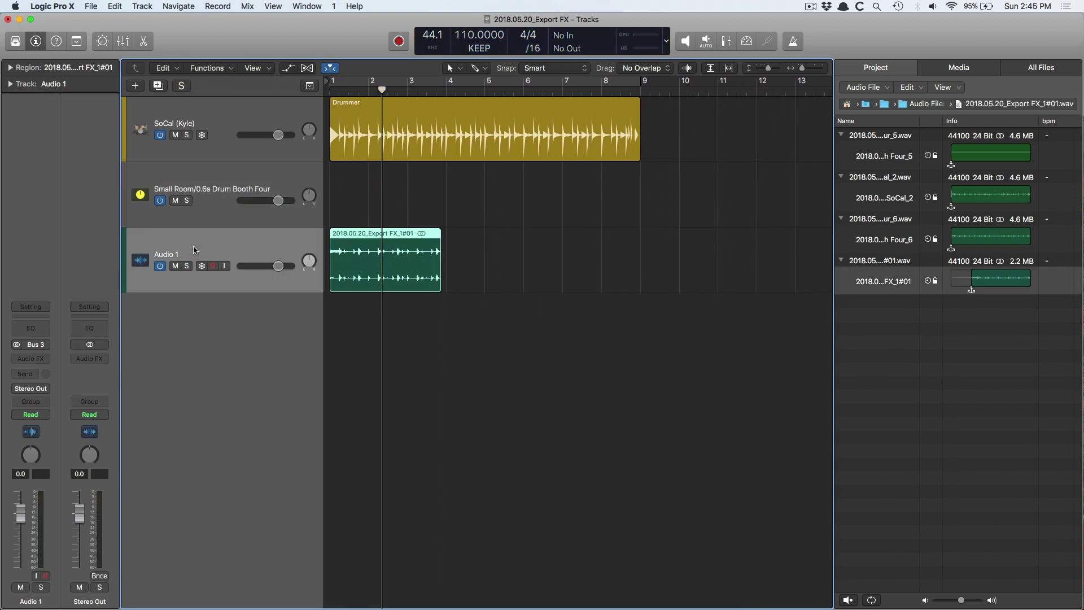
{"action": "key", "text": "BackSpace"}
{"action": "key", "text": "Return"}
{"action": "key", "text": "super+BackSpace"}
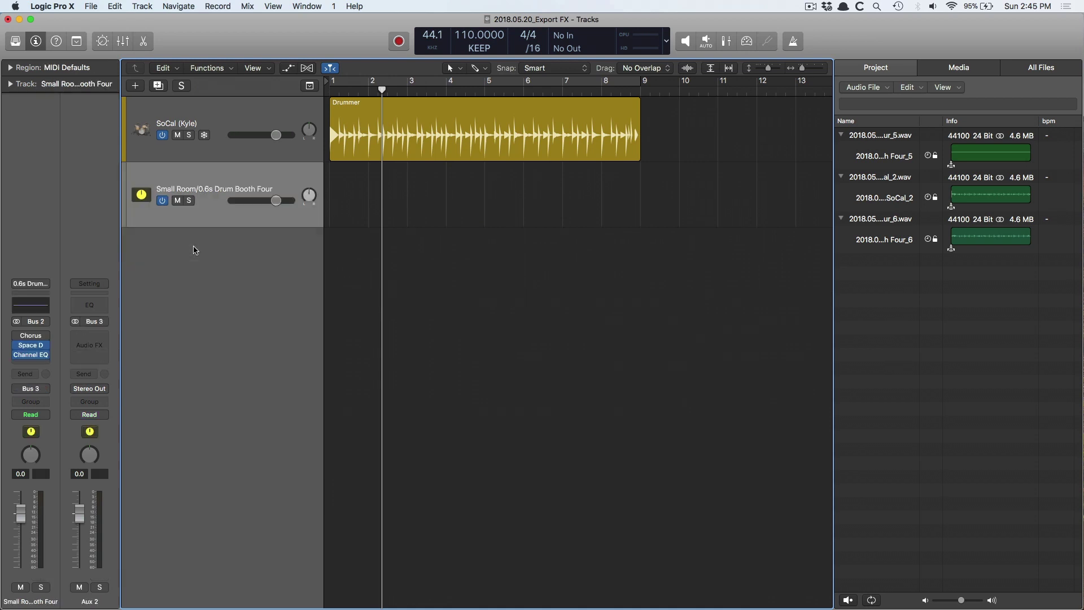
{"action": "key", "text": "Return"}
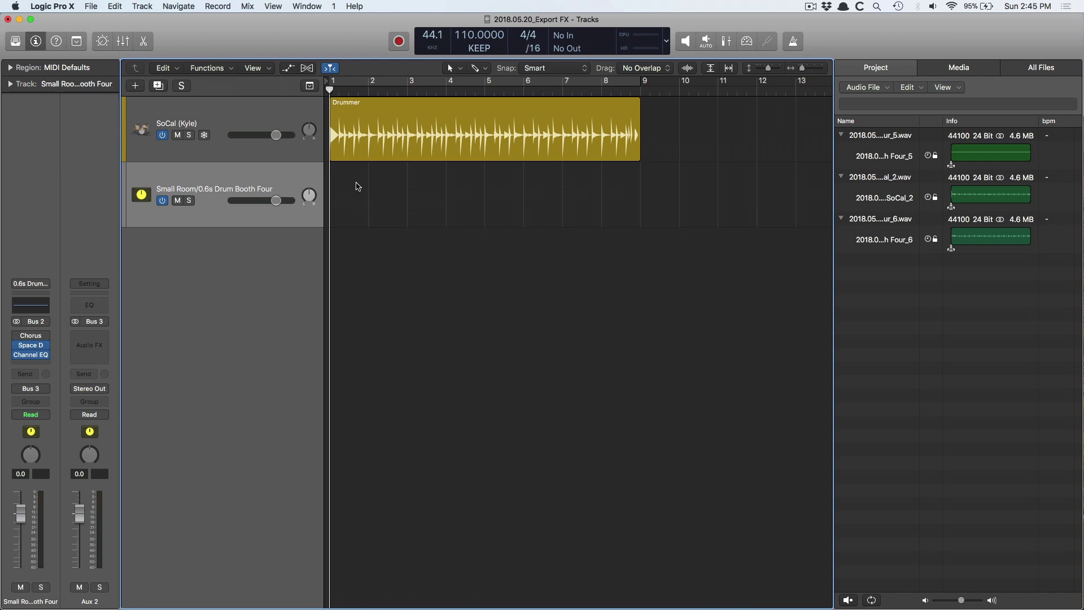
{"action": "key", "text": "t"}
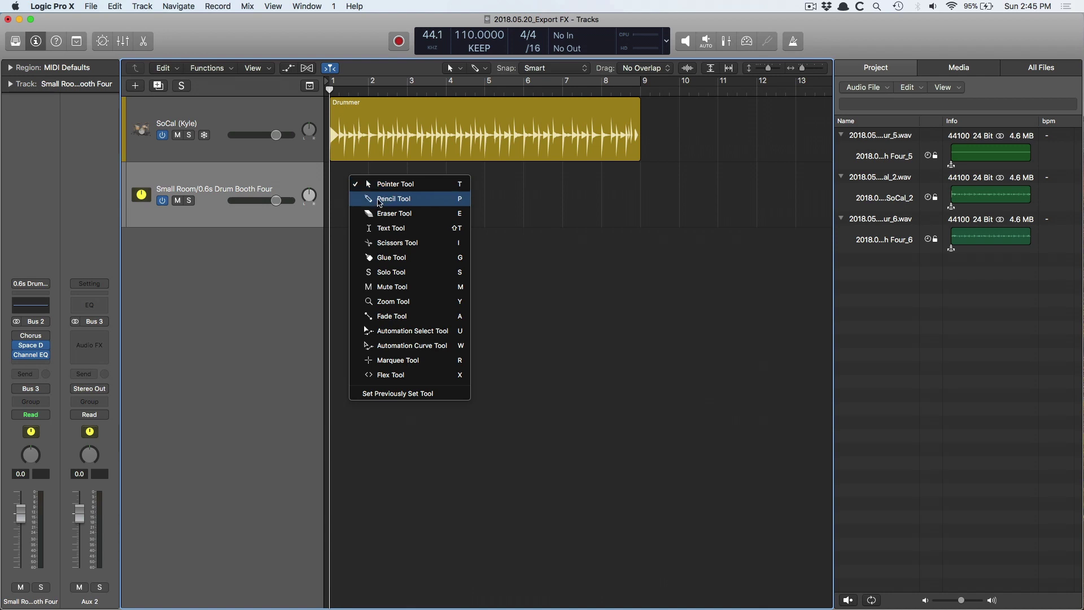
{"action": "left_click", "coordinate": [380, 201]}
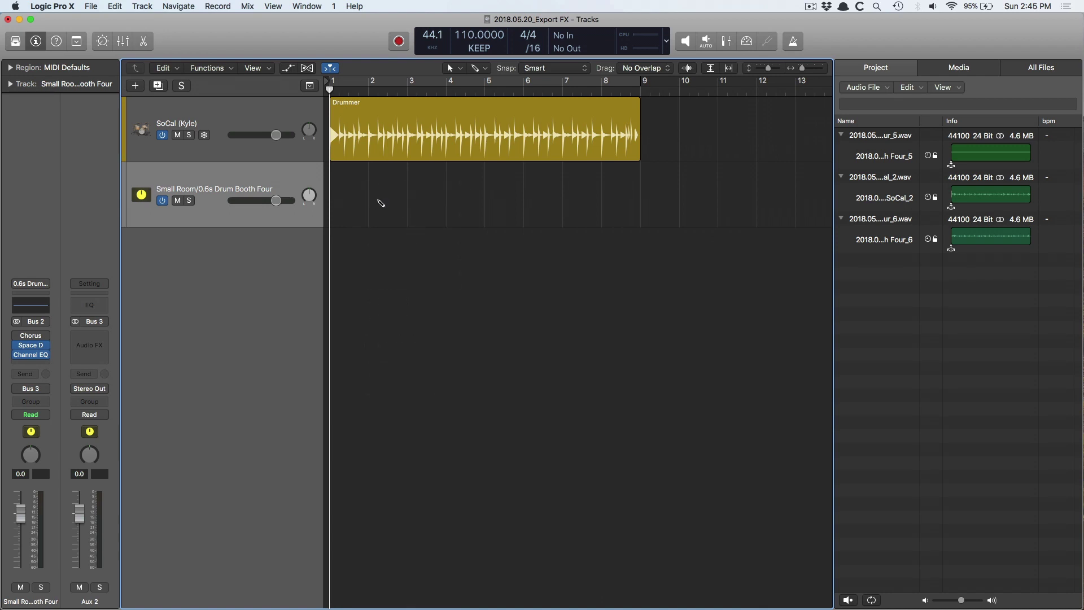
- Draw an empty Small Room region from bar 1 to bar 9 and bounce it in place to a new track
{"action": "left_click", "coordinate": [338, 209]}
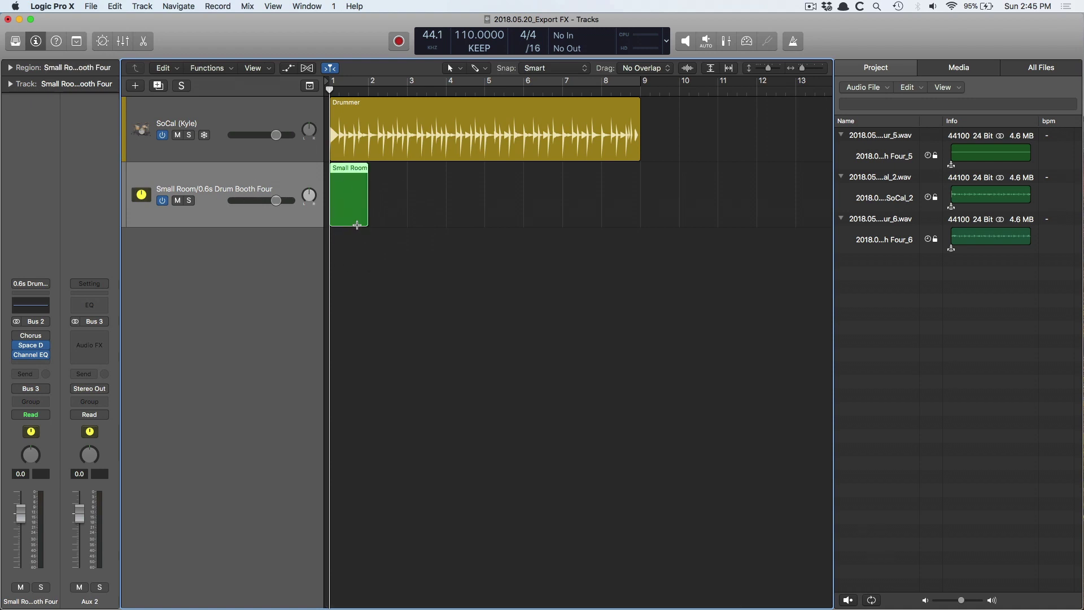
{"action": "left_click_drag", "start_coordinate": [364, 219], "coordinate": [644, 225]}
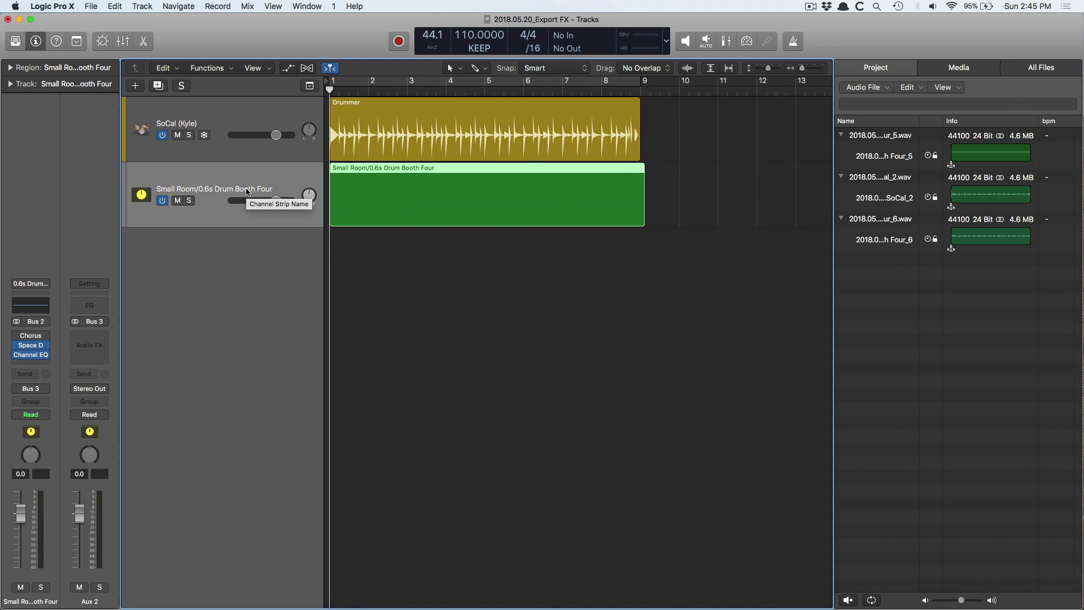
{"action": "key", "text": "ctrl+b"}
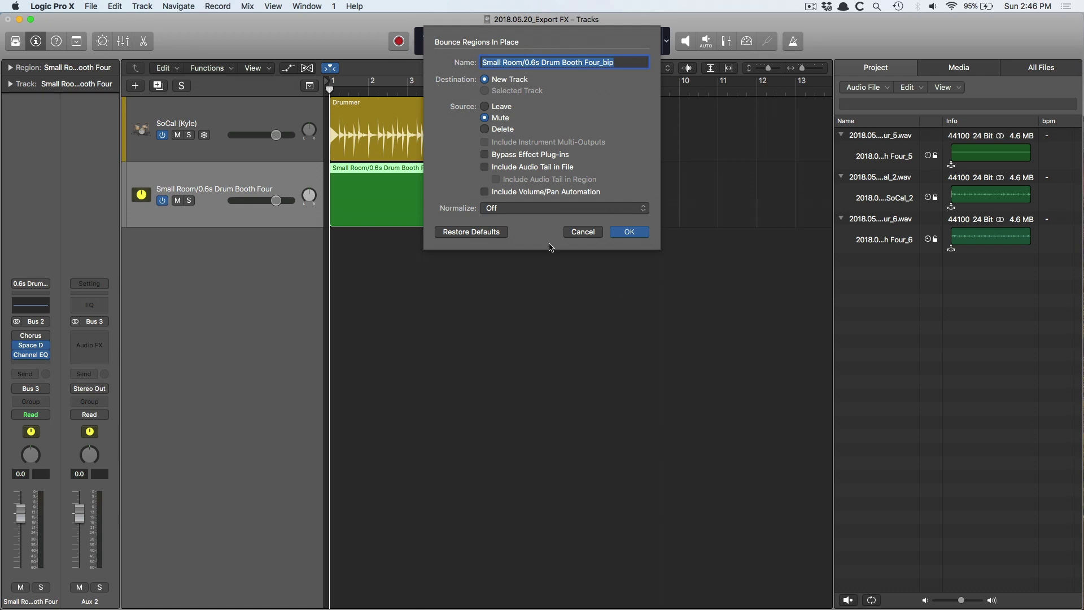
{"action": "left_click", "coordinate": [627, 232]}
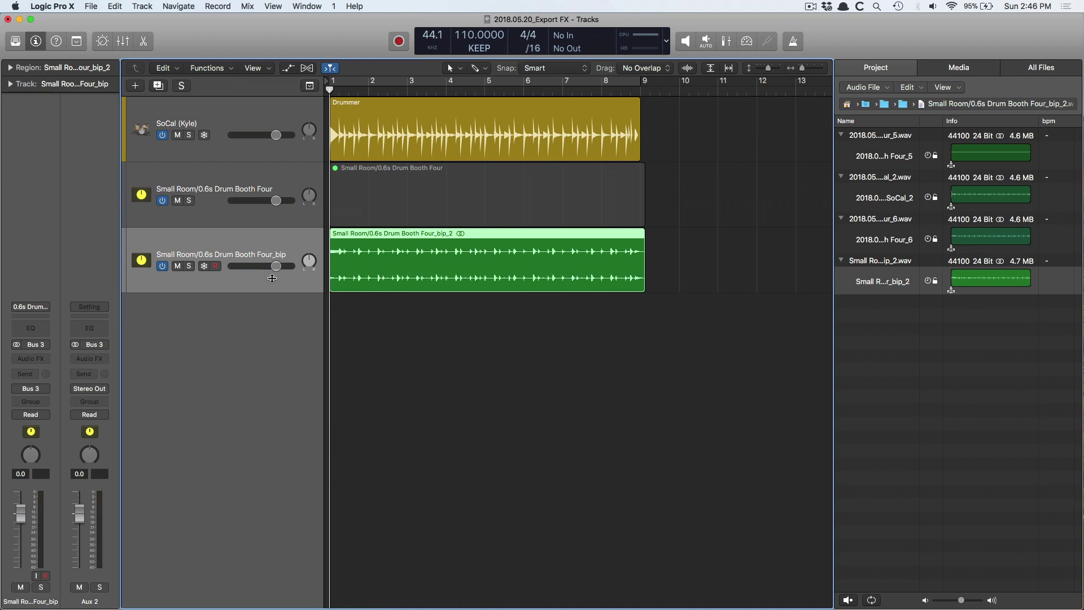
- Solo the new Small Room bip track and play from bar 2 with SoCal muted, then stop
{"action": "left_click", "coordinate": [190, 266]}
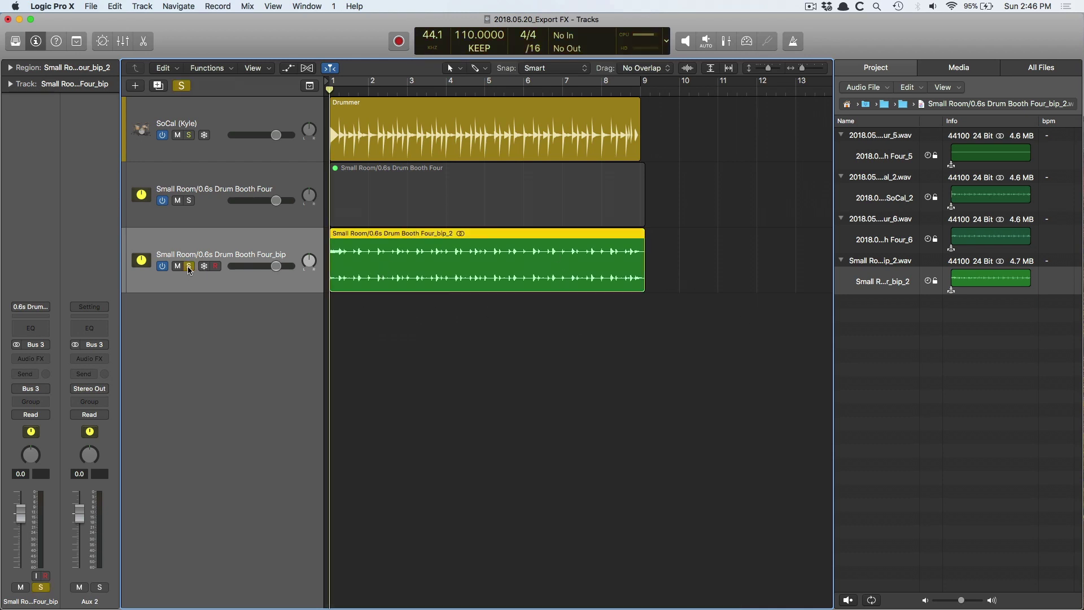
{"action": "double_click", "coordinate": [370, 94]}
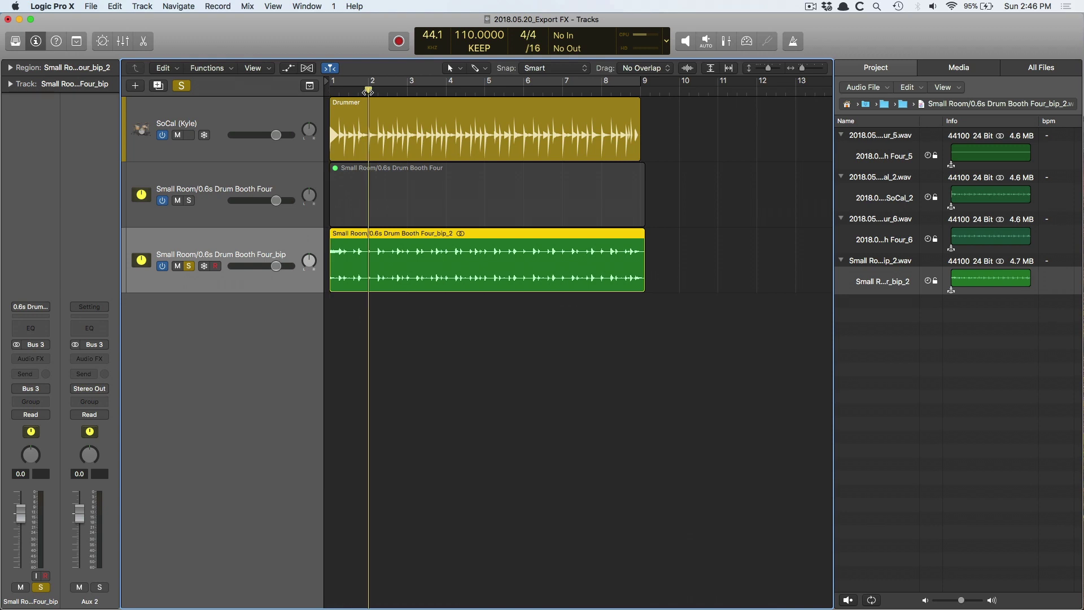
{"action": "left_click", "coordinate": [178, 135]}
{"action": "key", "text": "space"}
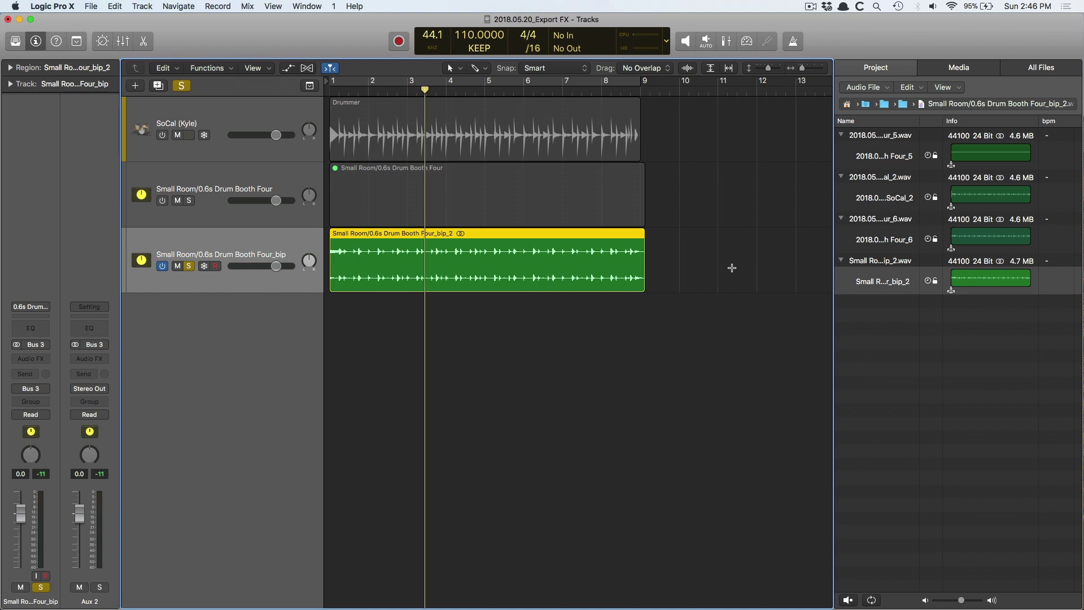
- Add a new software instrument track, turn SoCal back on, unsolo the bip track and rewind
{"action": "key", "text": "super+e"}
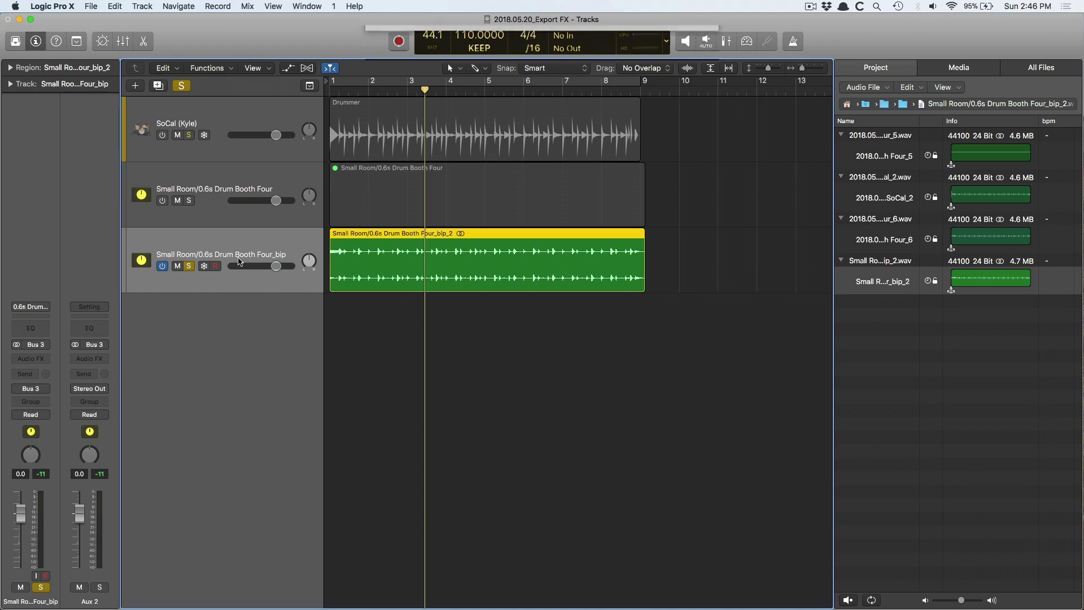
{"action": "key", "text": "Return"}
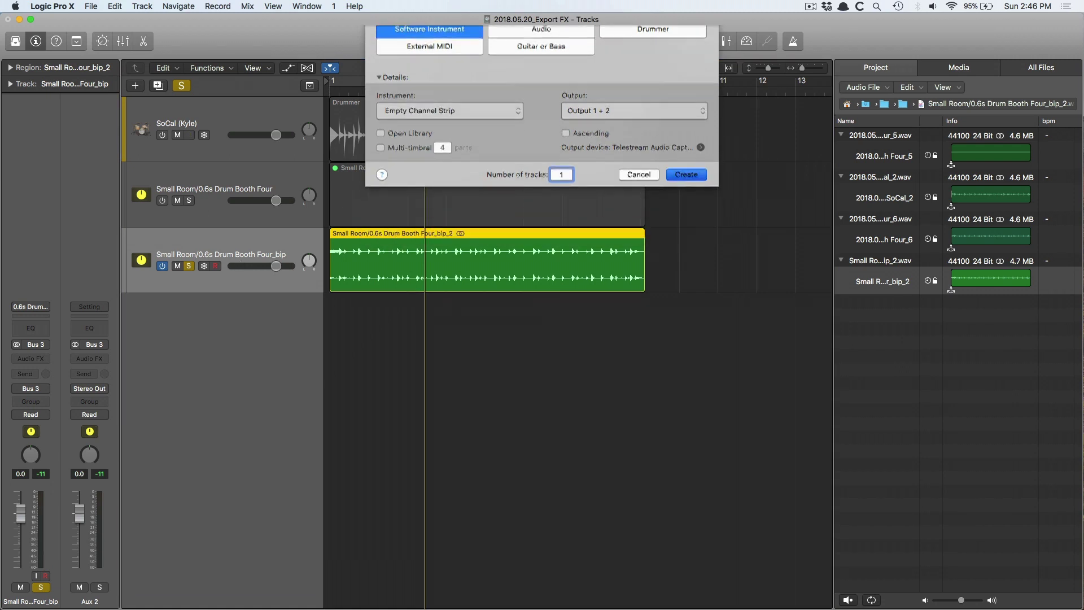
{"action": "left_click", "coordinate": [159, 136]}
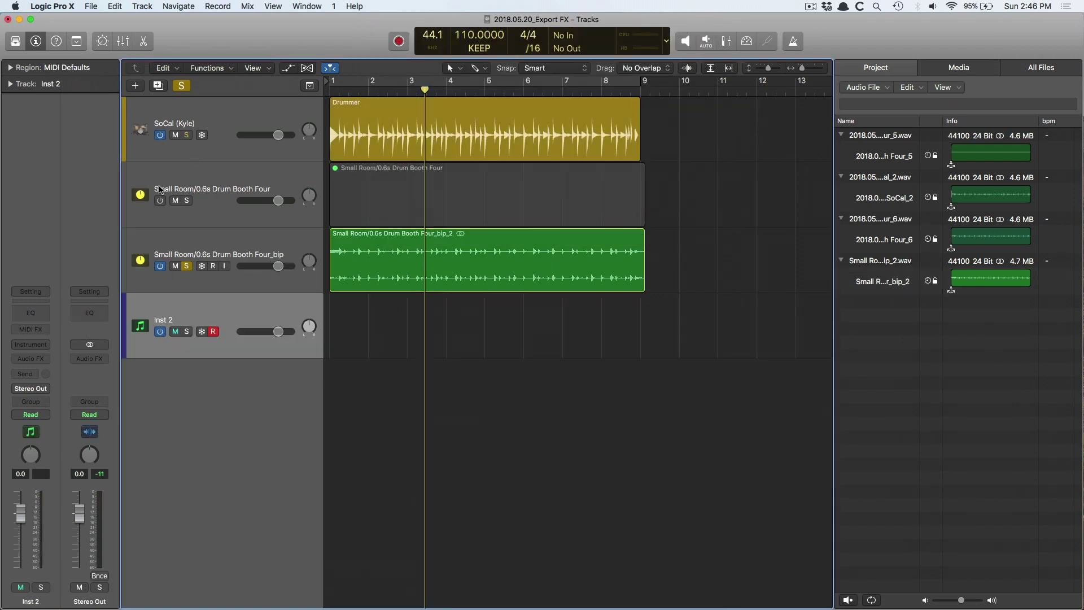
{"action": "left_click", "coordinate": [160, 266]}
{"action": "left_click", "coordinate": [187, 265]}
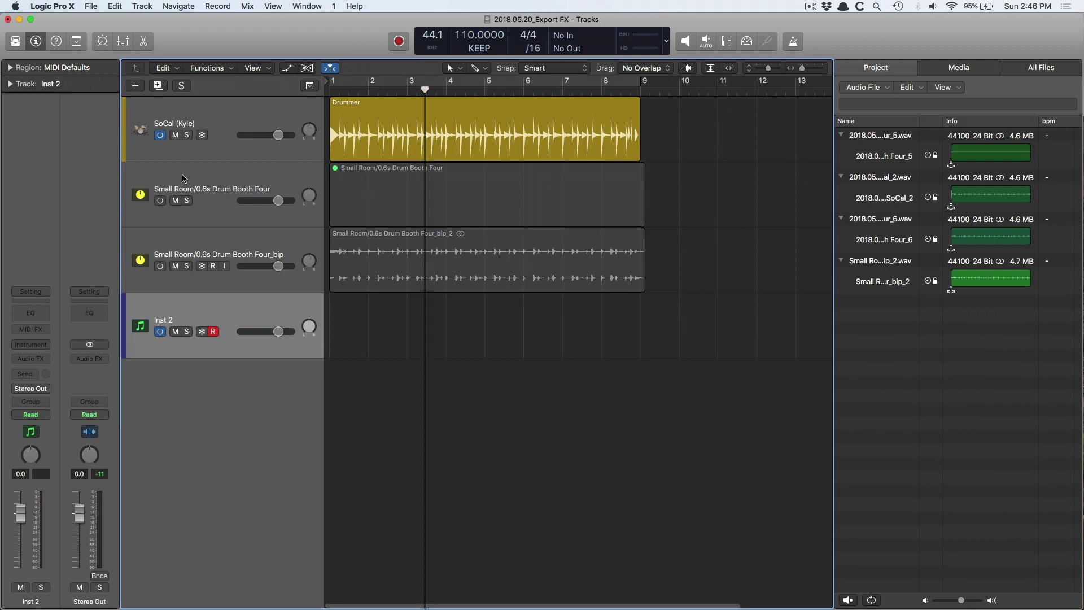
{"action": "key", "text": "Return"}
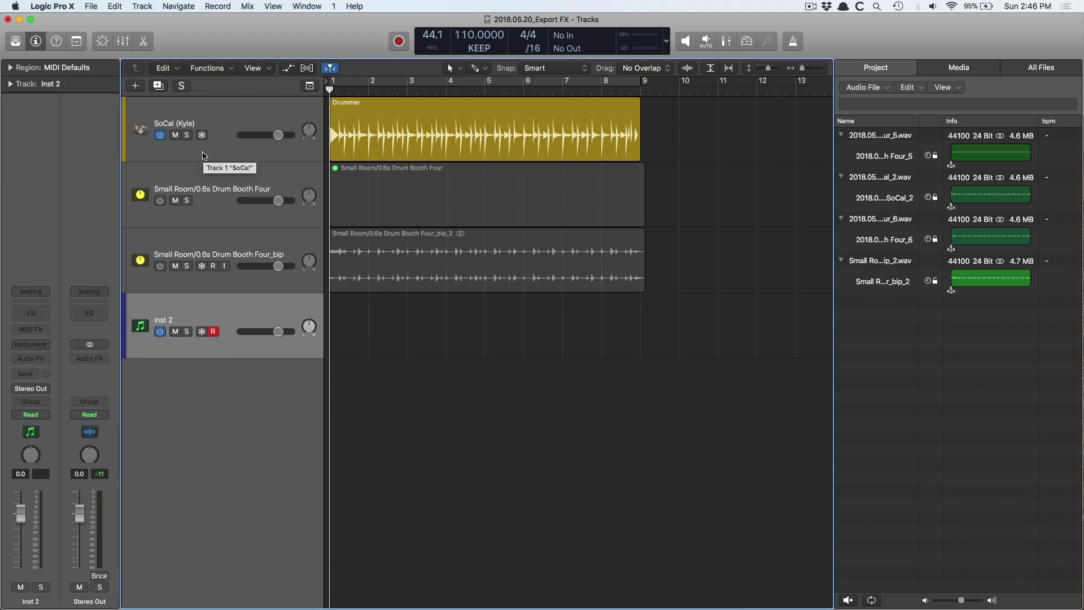
- Load the Electronic Drum Kit > Drum Machine Designer > After Party kit from the Library
{"action": "key", "text": "y"}
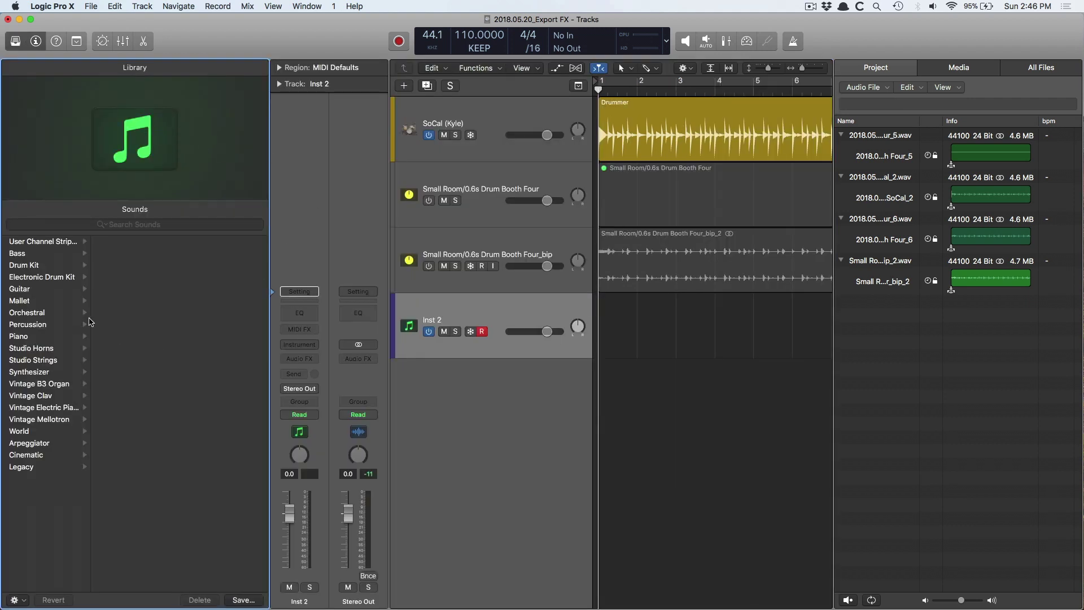
{"action": "left_click", "coordinate": [49, 276]}
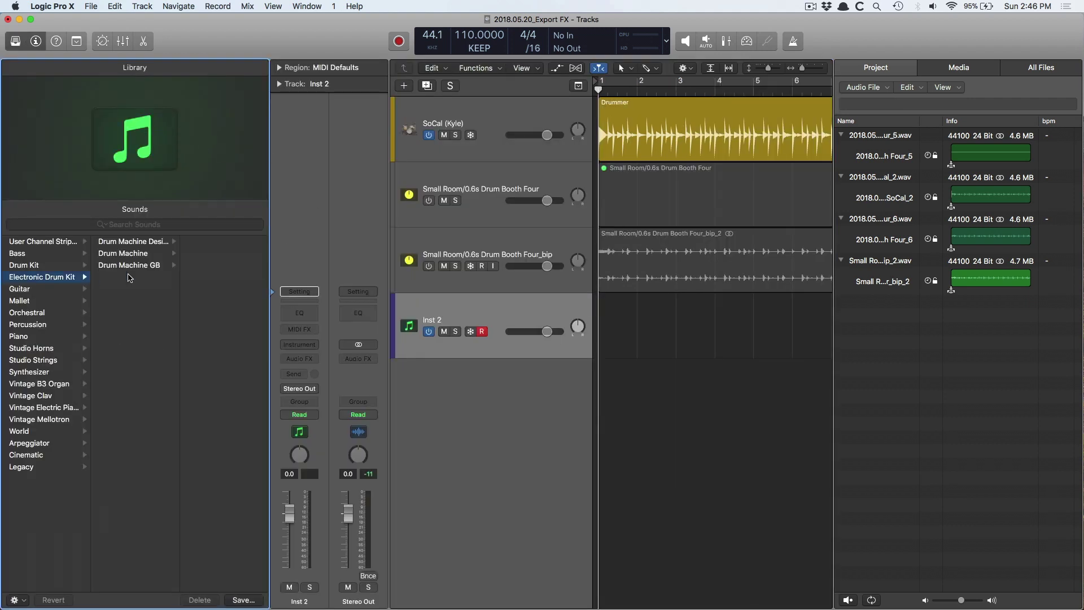
{"action": "left_click", "coordinate": [125, 243]}
{"action": "left_click", "coordinate": [201, 244]}
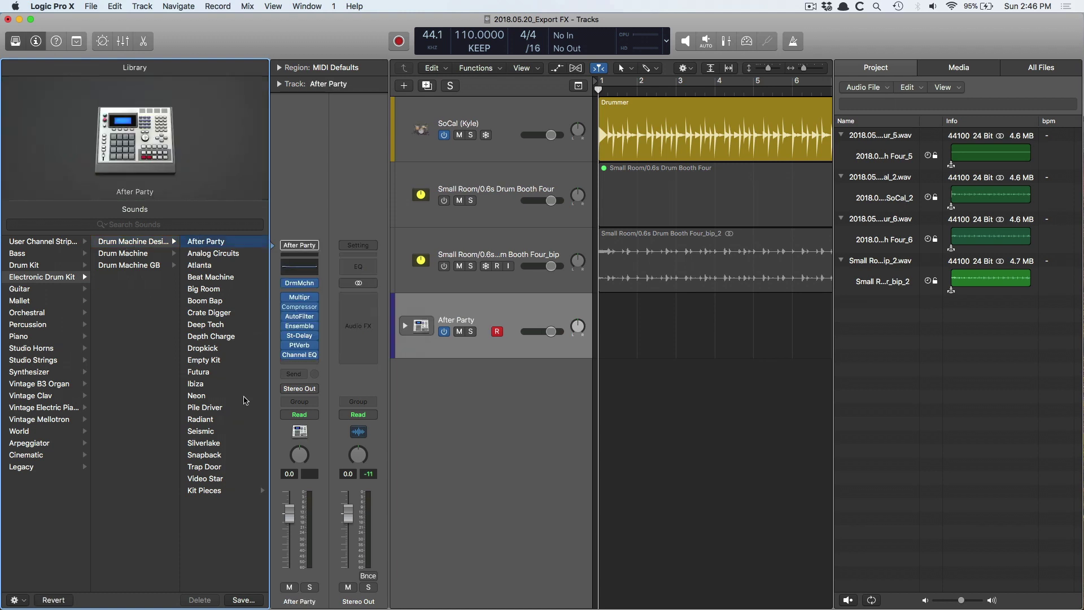
- Convert the Drummer region to a MIDI region and copy it onto the After Party track
{"action": "key", "text": "y"}
{"action": "left_click", "coordinate": [371, 121]}
{"action": "right_click", "coordinate": [406, 116]}
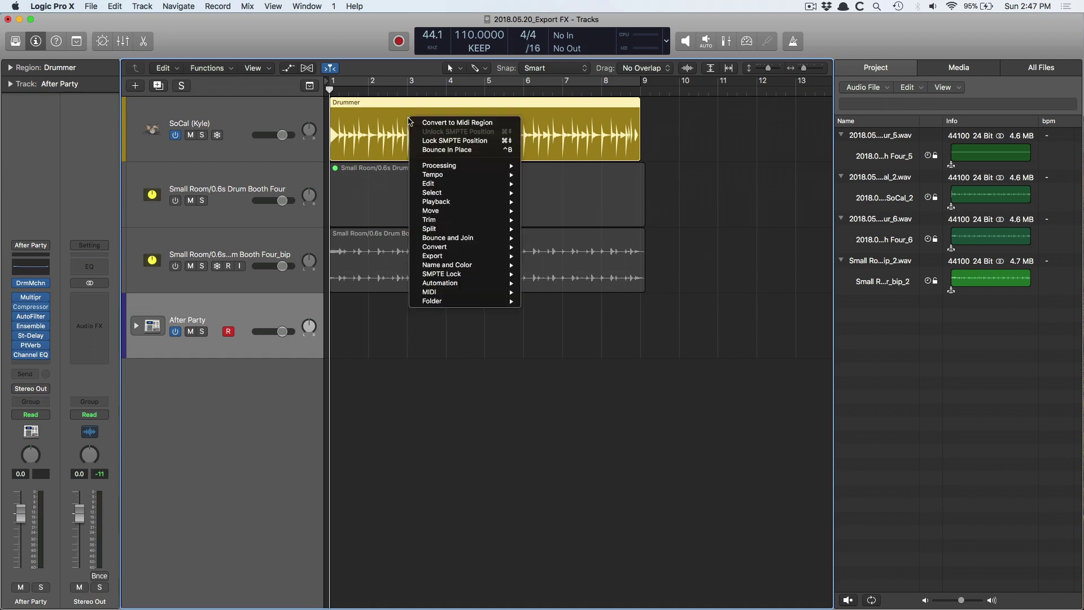
{"action": "left_click", "coordinate": [426, 120]}
{"action": "left_click_drag", "start_coordinate": [425, 115], "coordinate": [412, 325]}
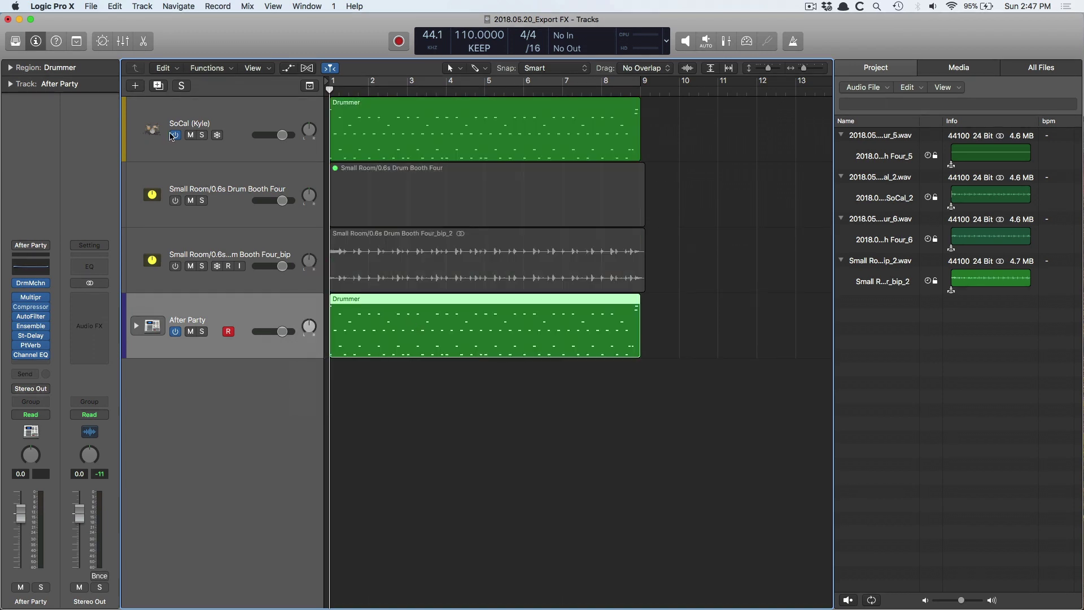
- Expand the After Party kit into its drum sub-tracks, audition the pattern, and enlarge the track rows
{"action": "left_click", "coordinate": [136, 326]}
{"action": "scroll", "coordinate": [591, 498], "scroll_direction": "down", "scroll_amount": 10}
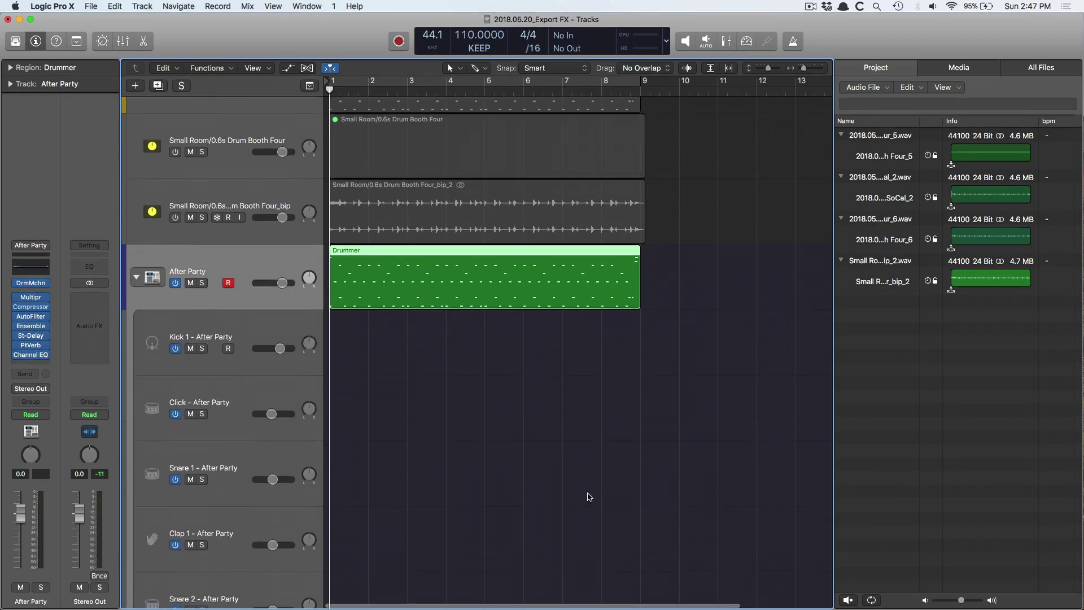
{"action": "scroll", "coordinate": [591, 498], "scroll_direction": "up", "scroll_amount": 10}
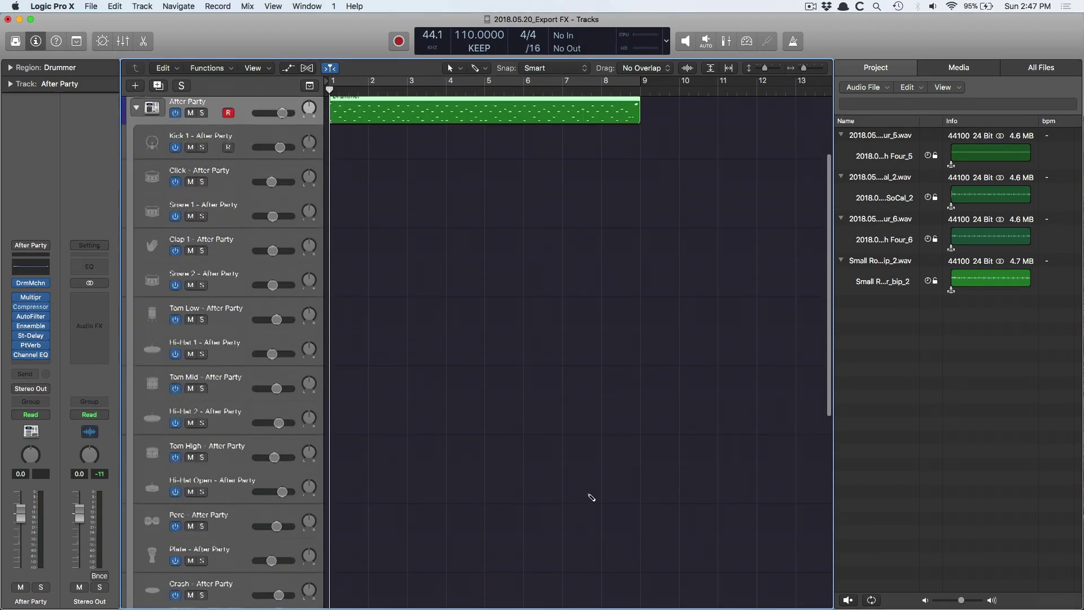
{"action": "scroll", "coordinate": [591, 497], "scroll_direction": "up", "scroll_amount": 3}
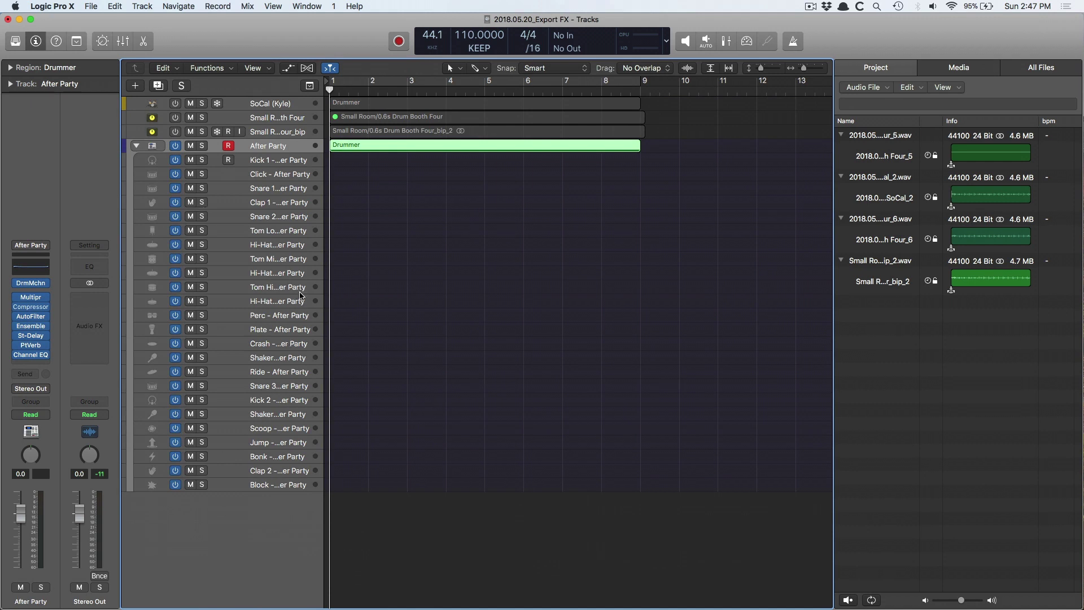
{"action": "key", "text": "space"}
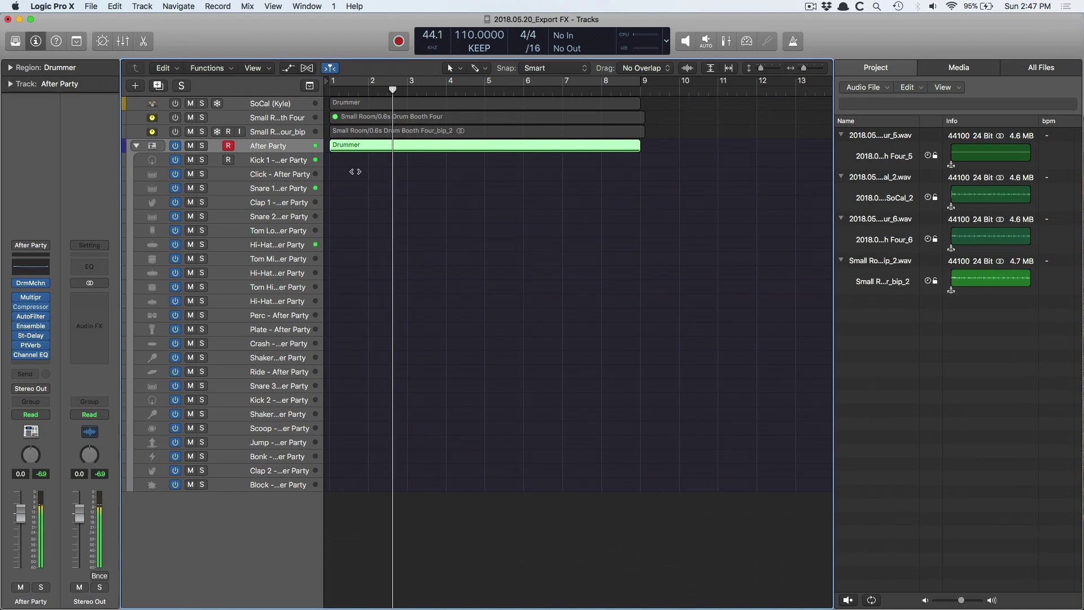
{"action": "key", "text": "space"}
{"action": "key", "text": "super+Down"}
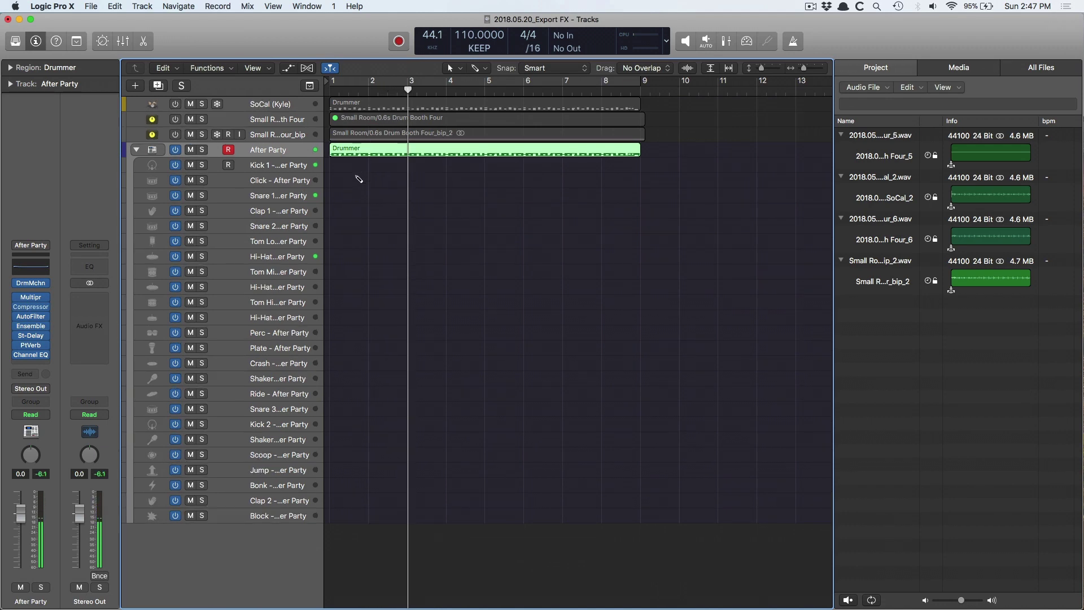
{"action": "key", "text": "super+Down"}
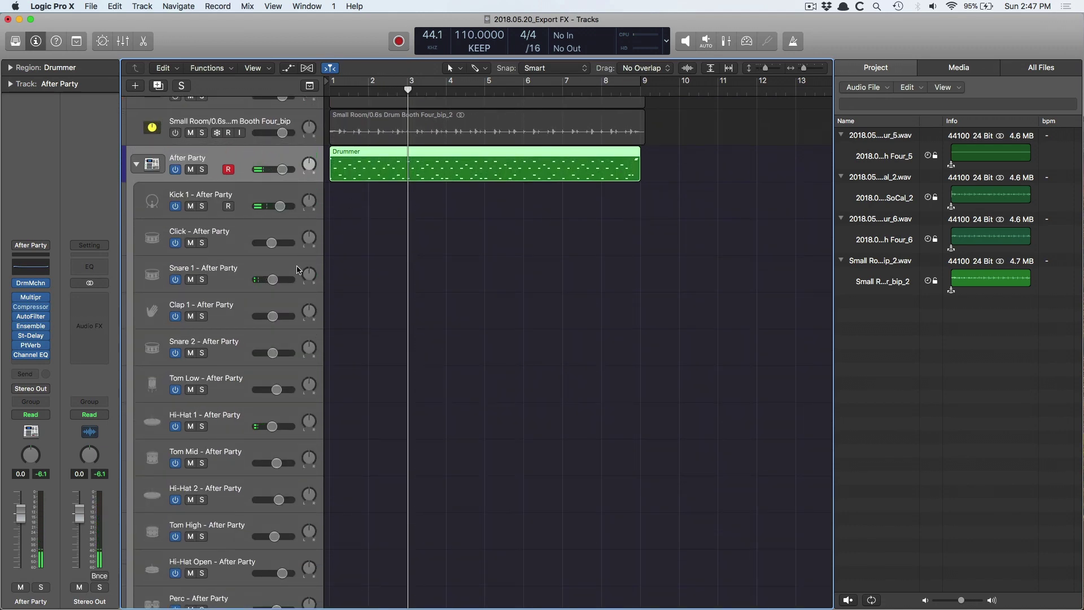
{"action": "key", "text": "Return"}
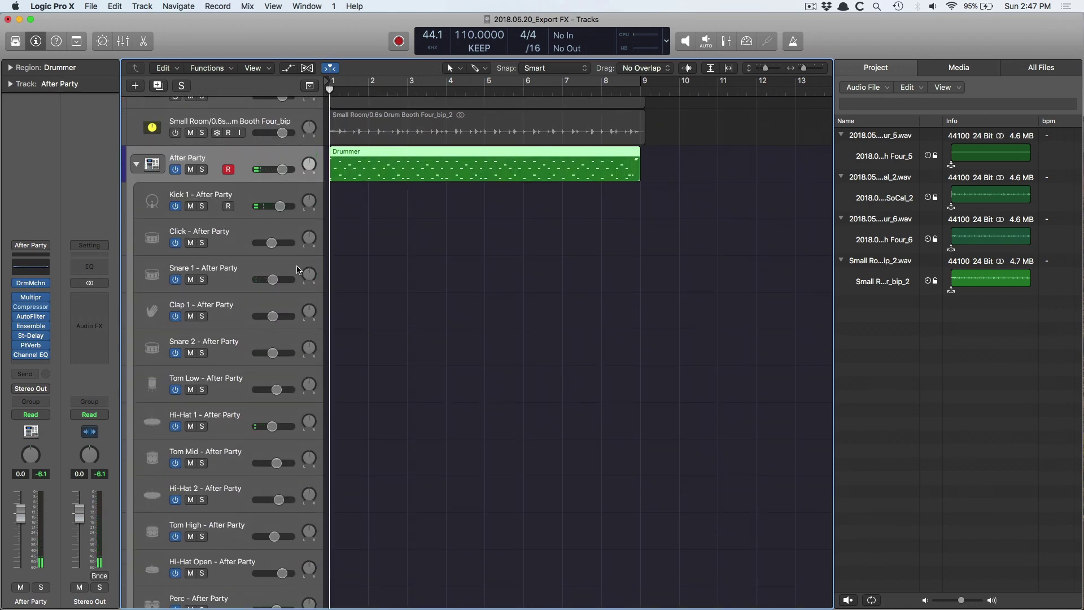
- Pencil a region on Snare 1 - After Party stretching from bar 1 to bar 9, then select that track
{"action": "left_click", "coordinate": [338, 275]}
{"action": "left_click_drag", "start_coordinate": [368, 283], "coordinate": [641, 290]}
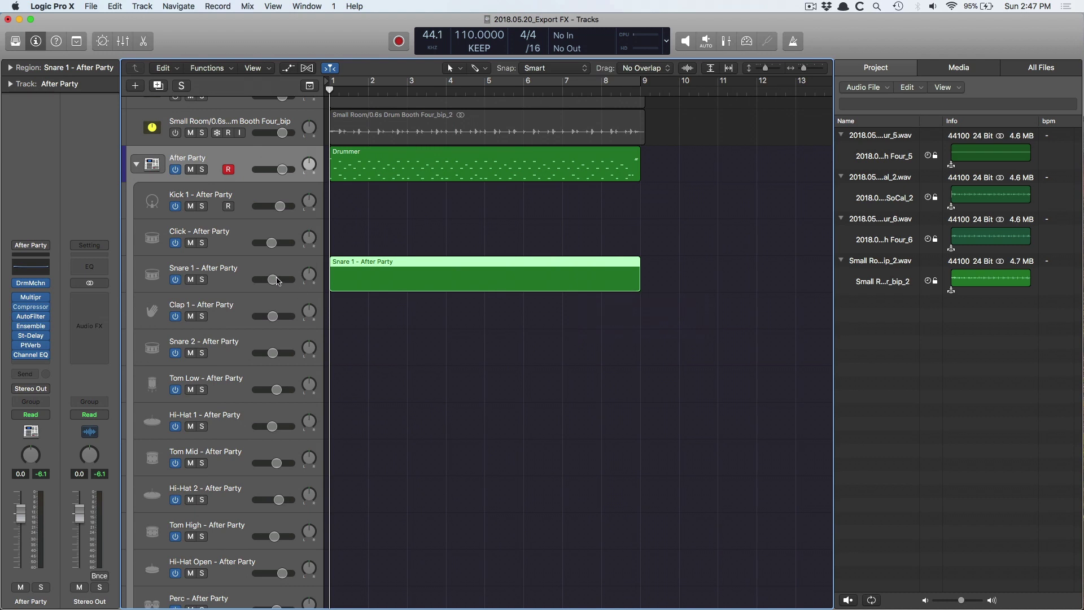
{"action": "scroll", "coordinate": [211, 501], "scroll_direction": "down", "scroll_amount": 5}
{"action": "scroll", "coordinate": [211, 501], "scroll_direction": "up", "scroll_amount": 7}
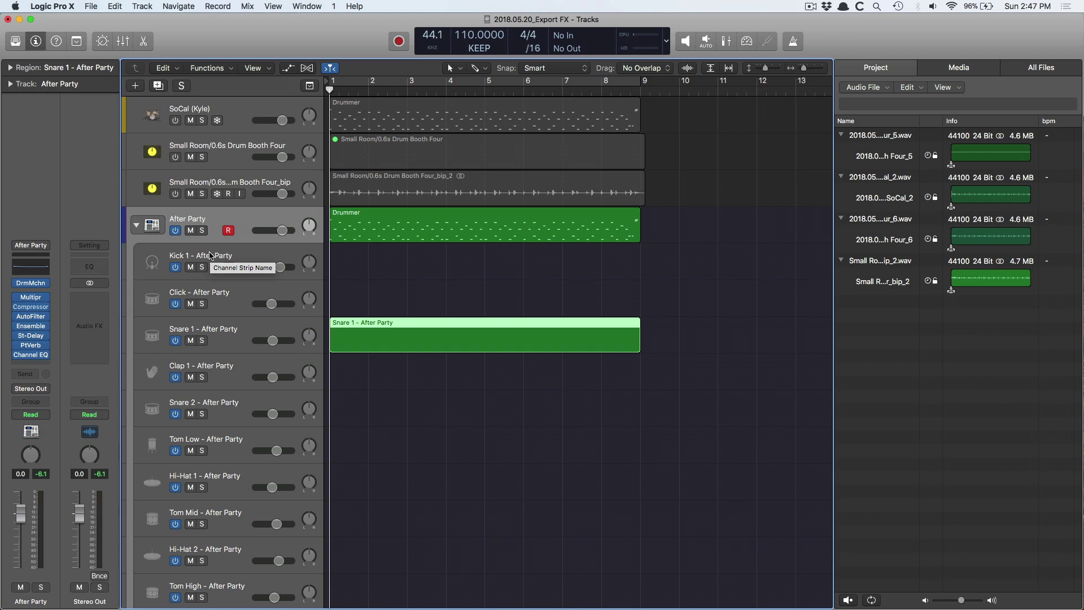
{"action": "scroll", "coordinate": [227, 384], "scroll_direction": "down", "scroll_amount": 6}
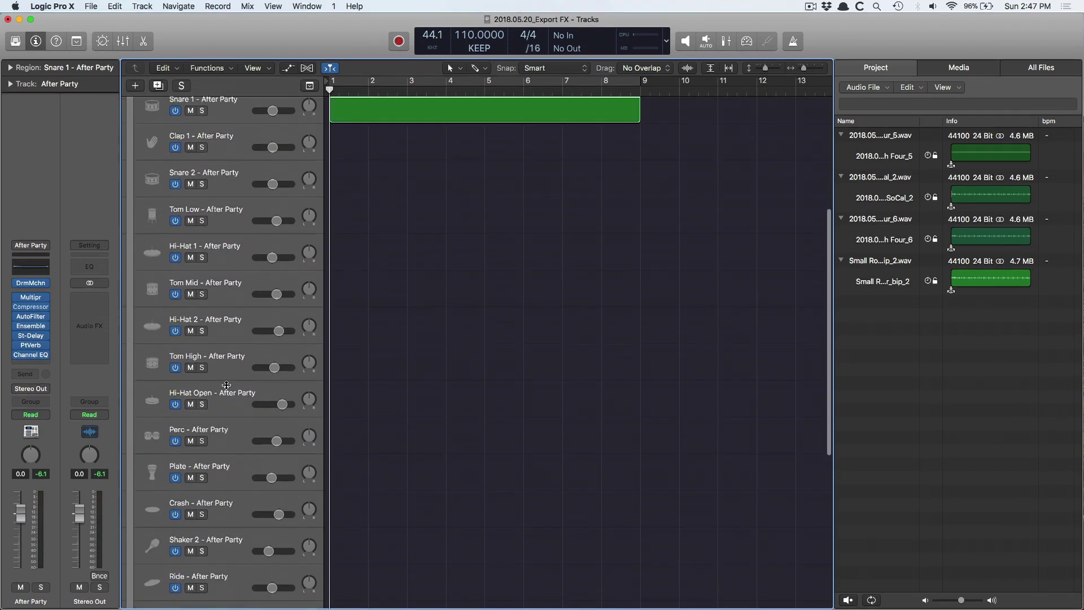
{"action": "scroll", "coordinate": [226, 384], "scroll_direction": "up", "scroll_amount": 6}
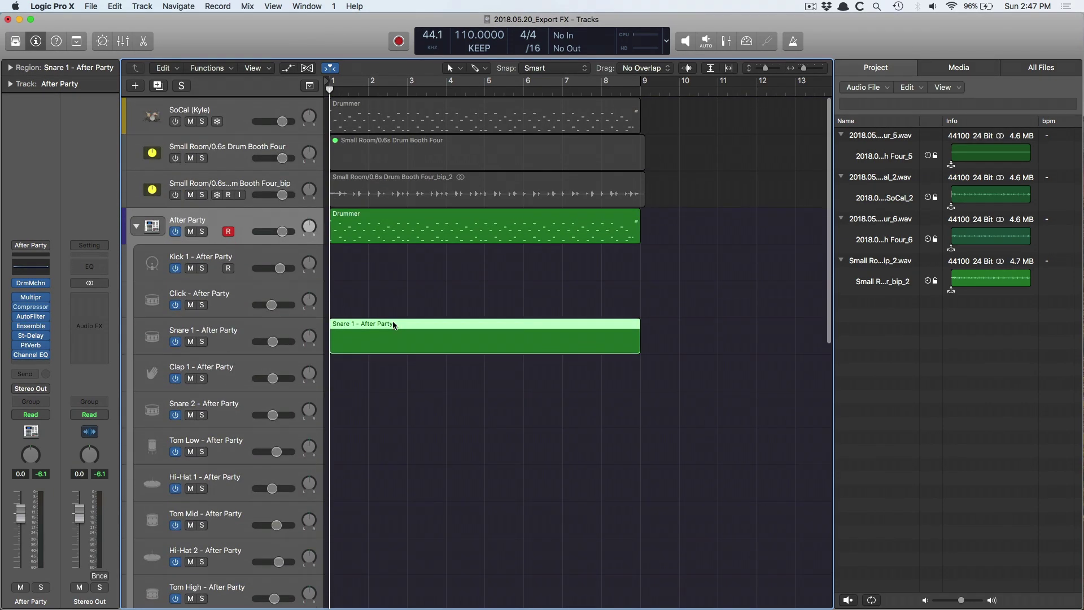
{"action": "left_click", "coordinate": [221, 341]}
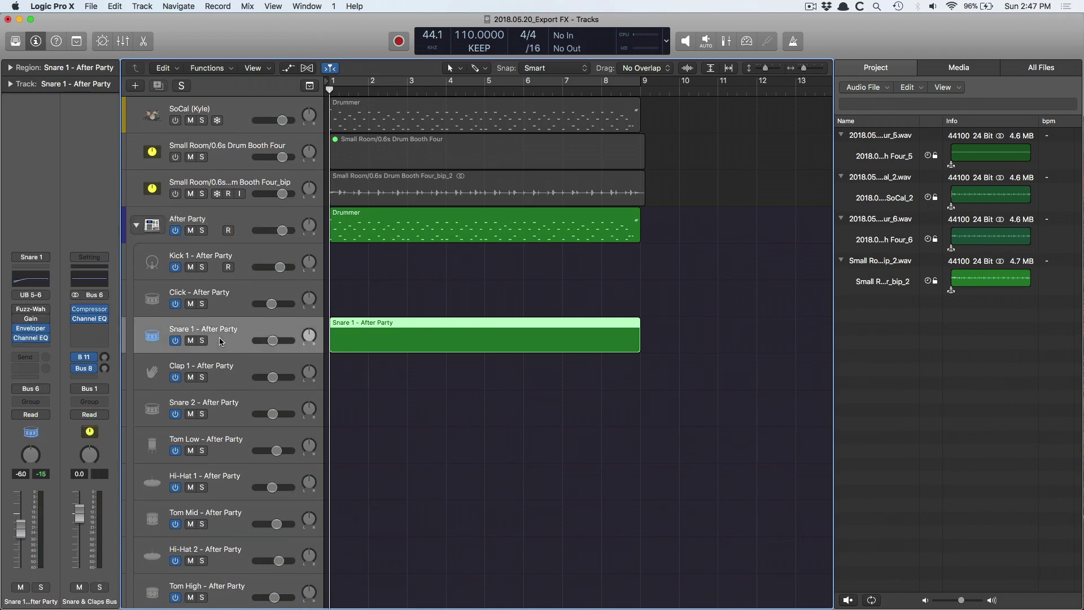
{"action": "scroll", "coordinate": [220, 339], "scroll_direction": "down", "scroll_amount": 2}
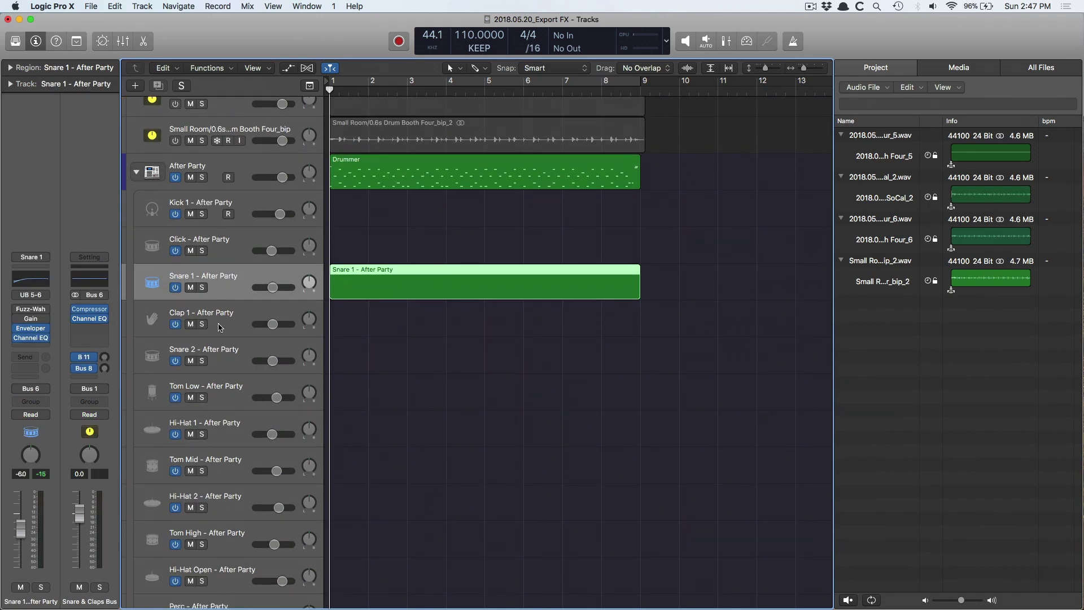
{"action": "scroll", "coordinate": [228, 358], "scroll_direction": "down", "scroll_amount": 10}
{"action": "scroll", "coordinate": [345, 243], "scroll_direction": "up", "scroll_amount": 15}
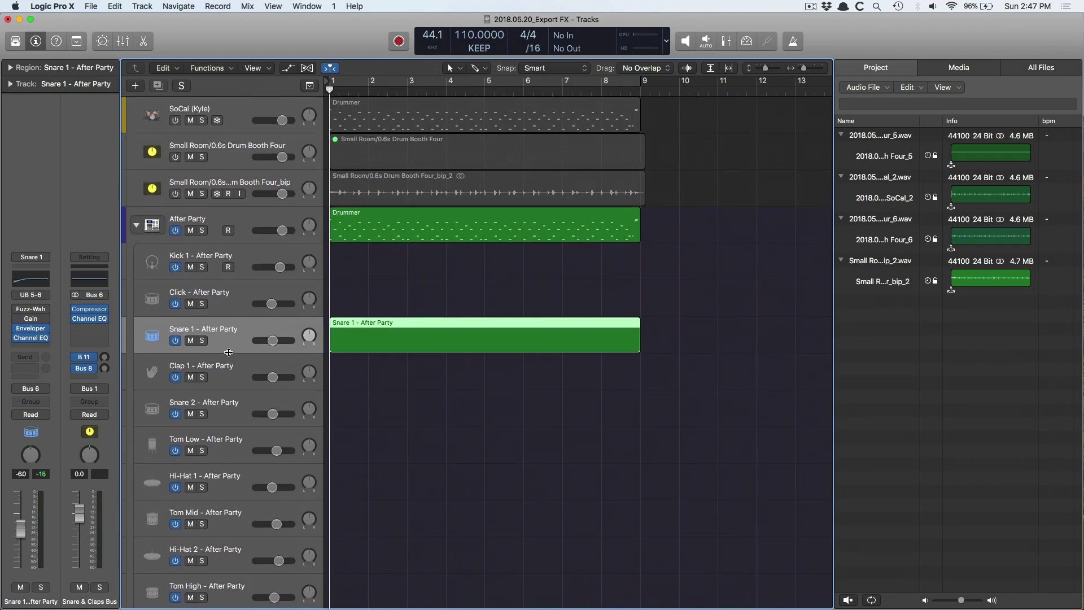
- Bounce the snare region in place with Ctrl-B, solo the new Snare 1 - After Party_bip track, and play it
{"action": "key", "text": "ctrl+b"}
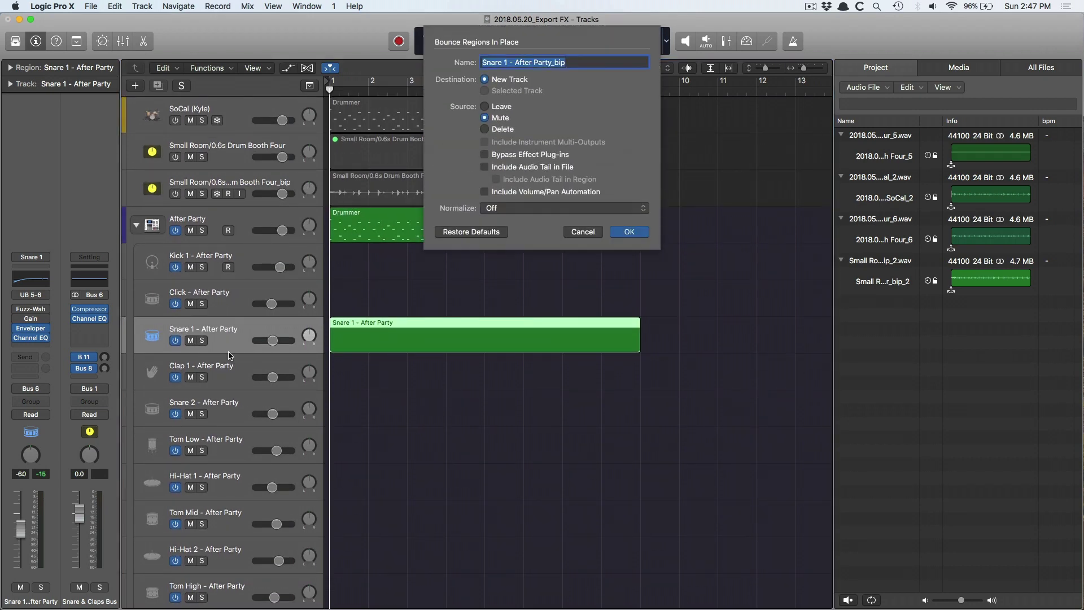
{"action": "key", "text": "Return"}
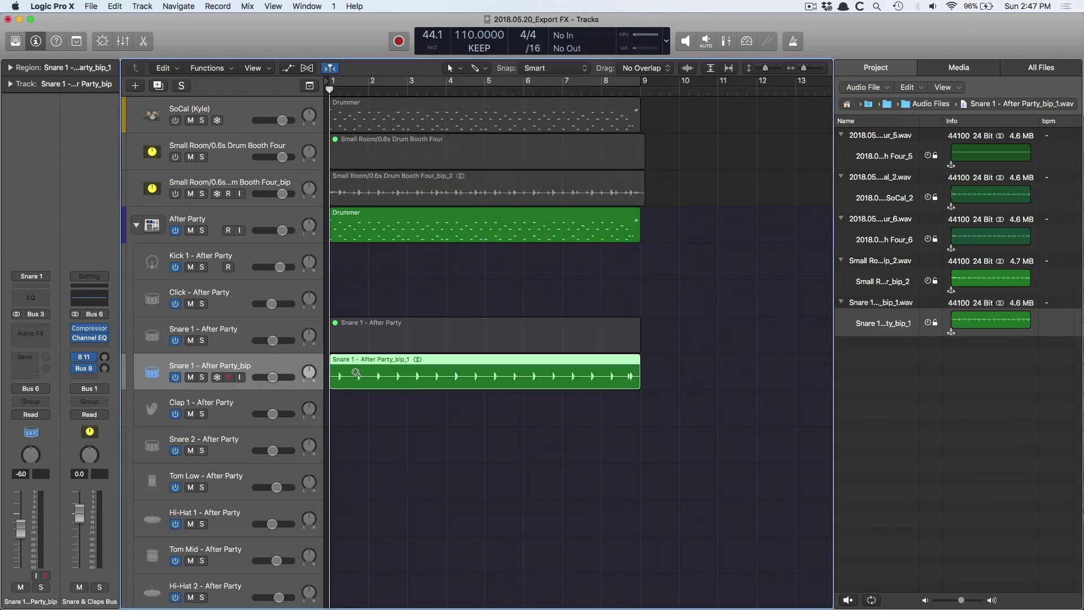
{"action": "left_click", "coordinate": [203, 378]}
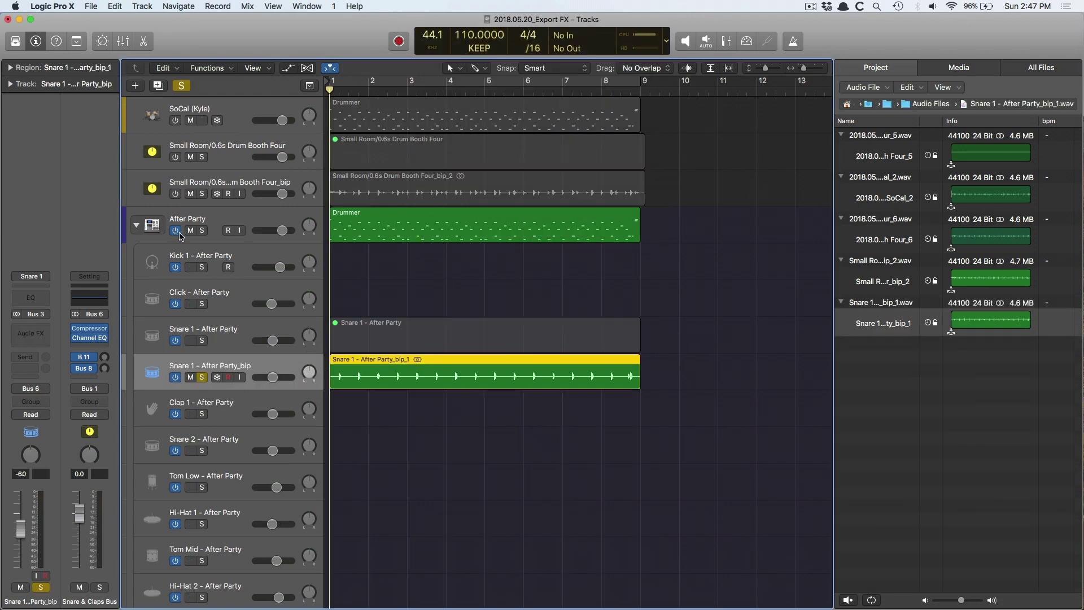
{"action": "left_click", "coordinate": [355, 216]}
{"action": "key", "text": "space"}
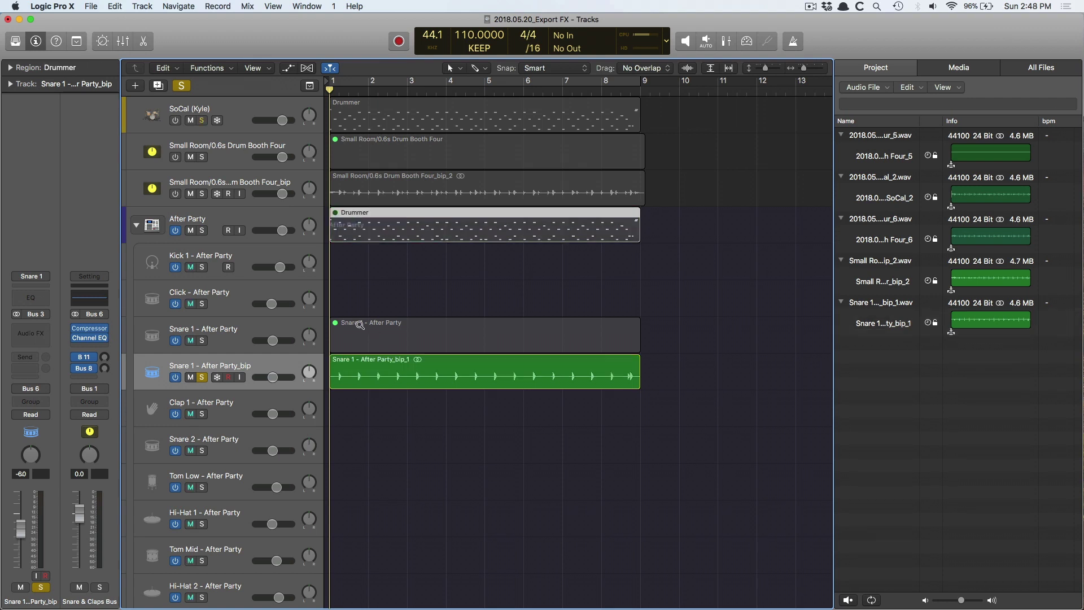